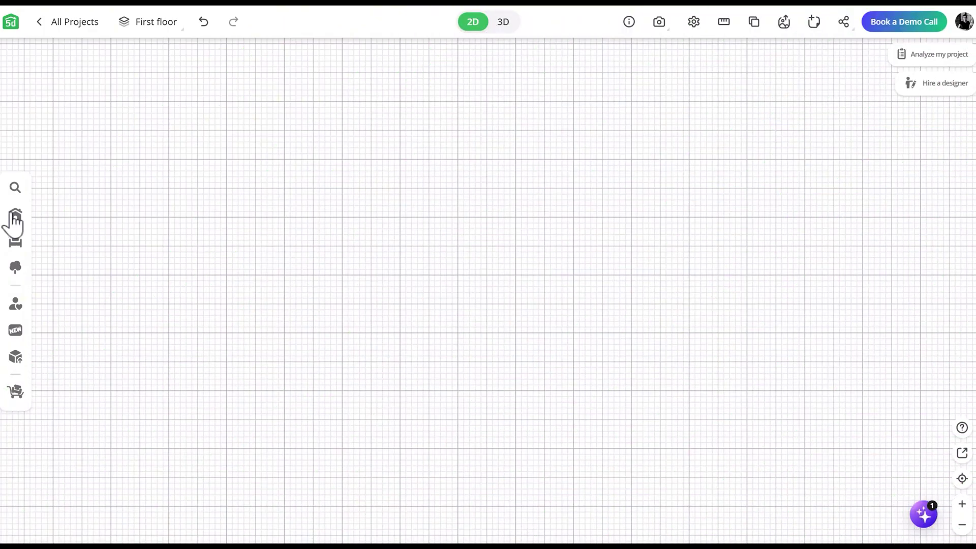
- Place a box form on the empty first-floor plan and select it in the 3D view
left_click(16, 215)
left_click(188, 287)
left_click_drag(103, 199, 394, 239)
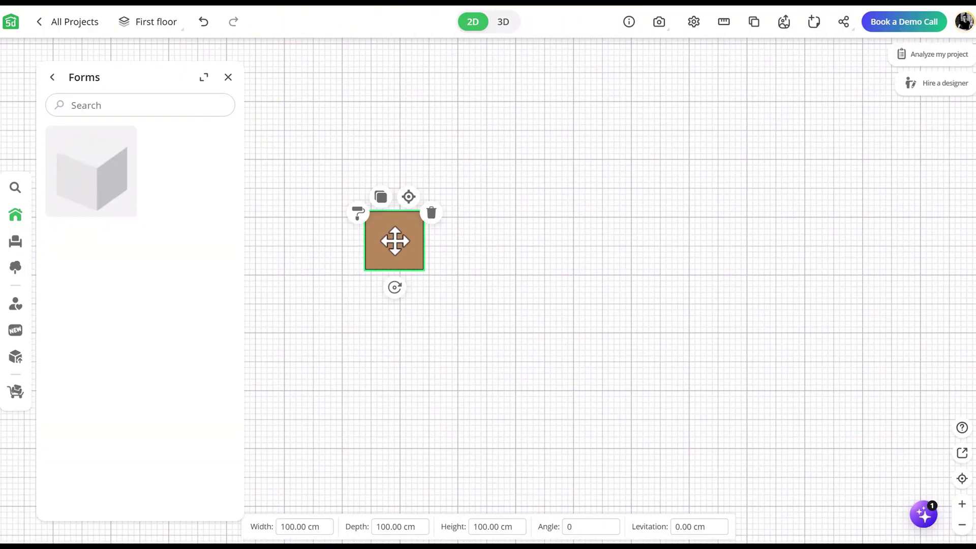
left_click(503, 22)
left_click_drag(486, 123, 462, 283)
left_click(459, 276)
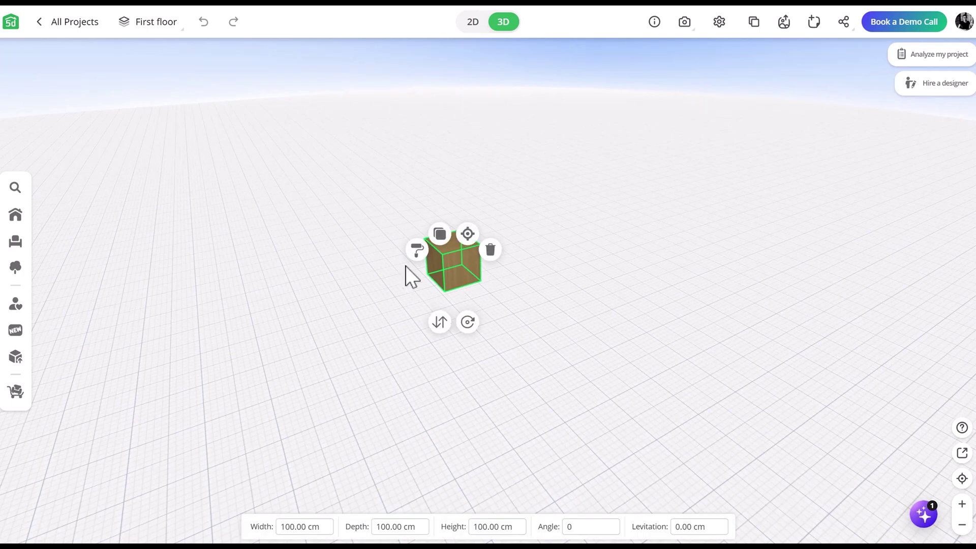
- Size the box to 700 cm wide, 400 cm deep and 30 cm high, and tilt it into a steep slope at 83 cm levitation
left_click(312, 526)
type("700")
left_click(398, 526)
type("400")
left_click(488, 526)
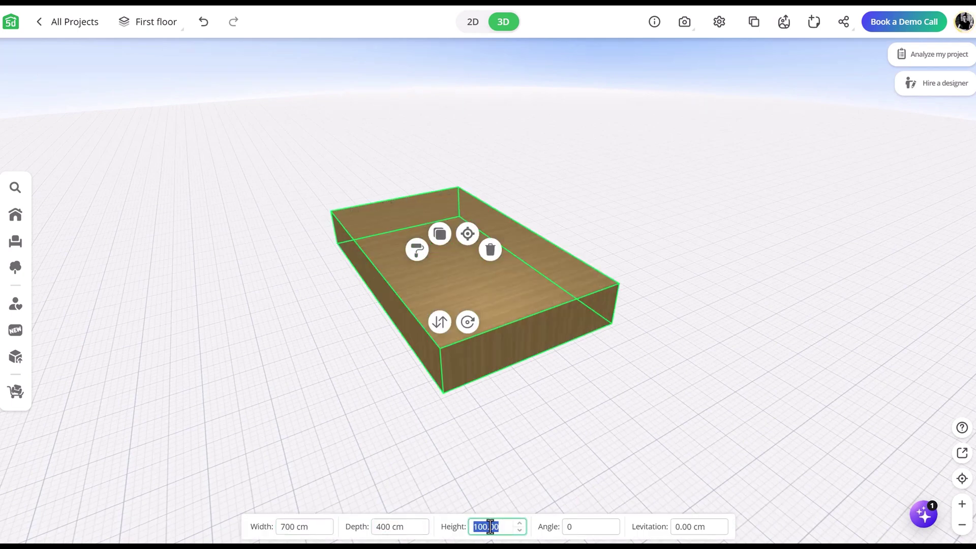
type("30")
left_click_drag(464, 324, 431, 307)
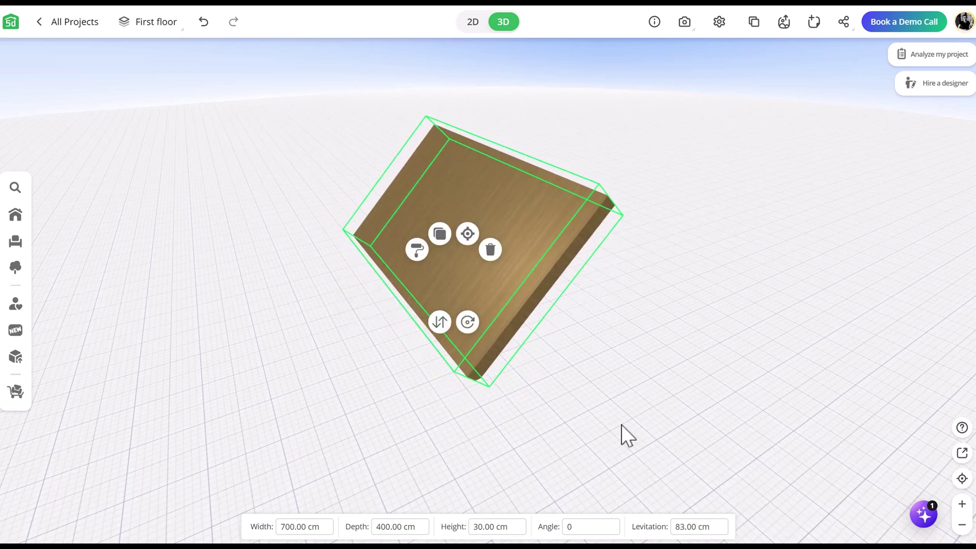
left_click_drag(622, 425, 431, 90)
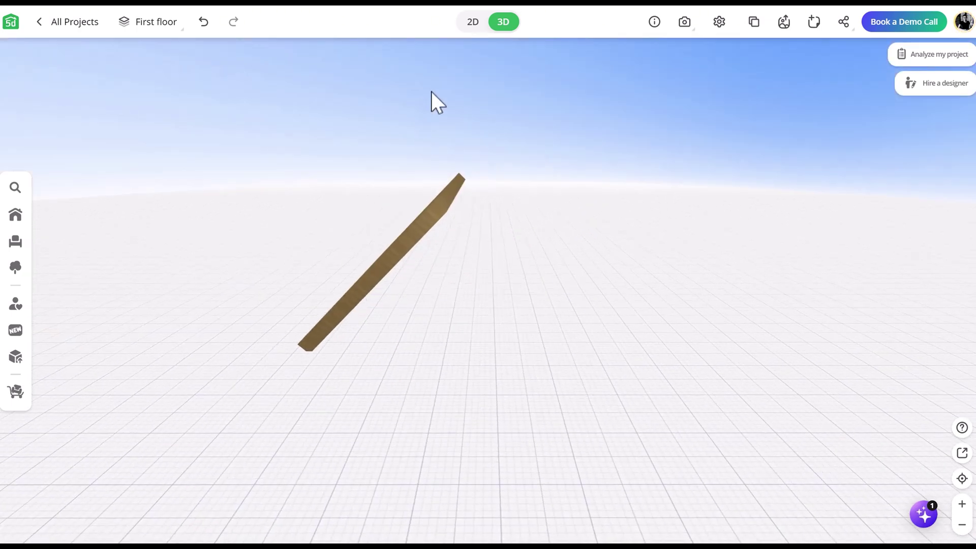
- Duplicate the tilted panel in the 2D plan and place the copy parallel to the original with a gap between them
left_click(471, 22)
left_click(371, 198)
left_click(301, 201)
left_click_drag(350, 295, 332, 101)
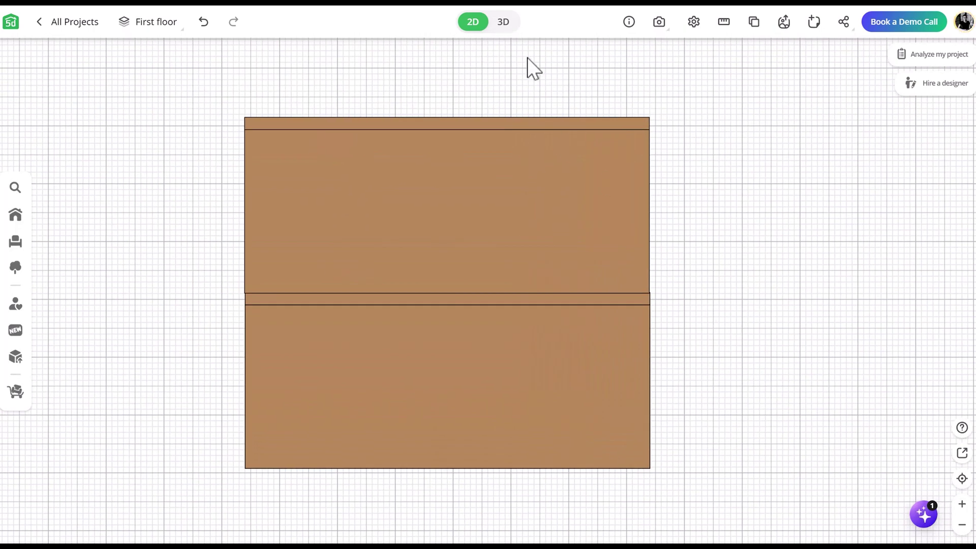
left_click(503, 21)
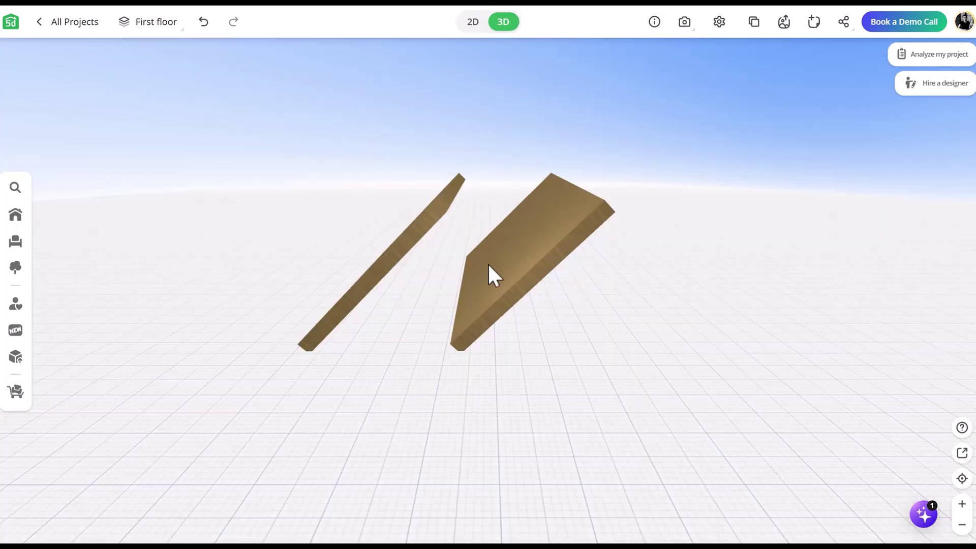
- Turn the copied panel so it leans the opposite way, forming an A-frame with the first panel
left_click(516, 279)
mouse_move(529, 290)
left_mouse_down()
mouse_move(505, 279)
mouse_move(534, 279)
left_mouse_up()
left_click_drag(634, 266, 662, 261)
left_click_drag(590, 391, 487, 363)
- Add a single-slope tiled roof section at 90° over the lower slanted panel in the 2D plan
left_click(16, 214)
scroll(152, 360, "down", 6)
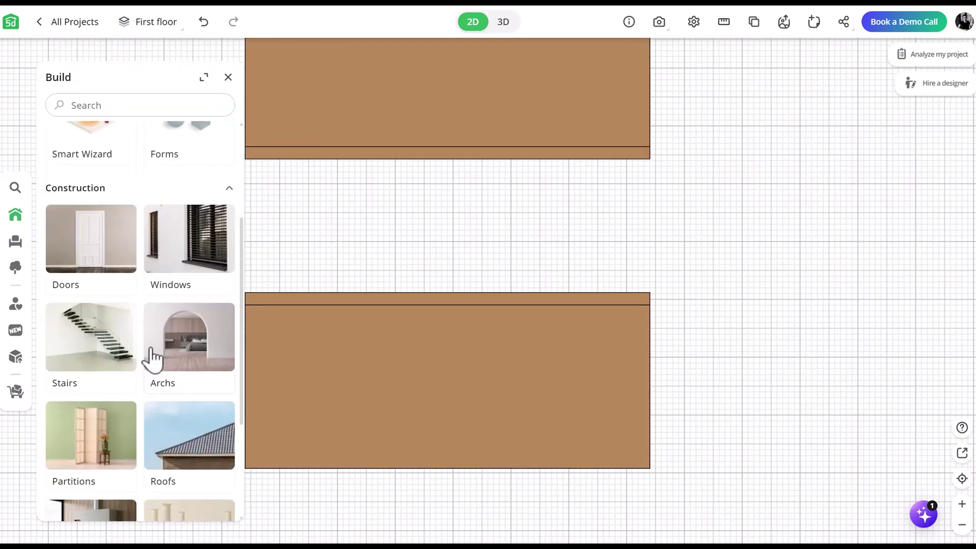
left_click(175, 303)
left_click_drag(181, 192, 304, 282)
left_click(227, 77)
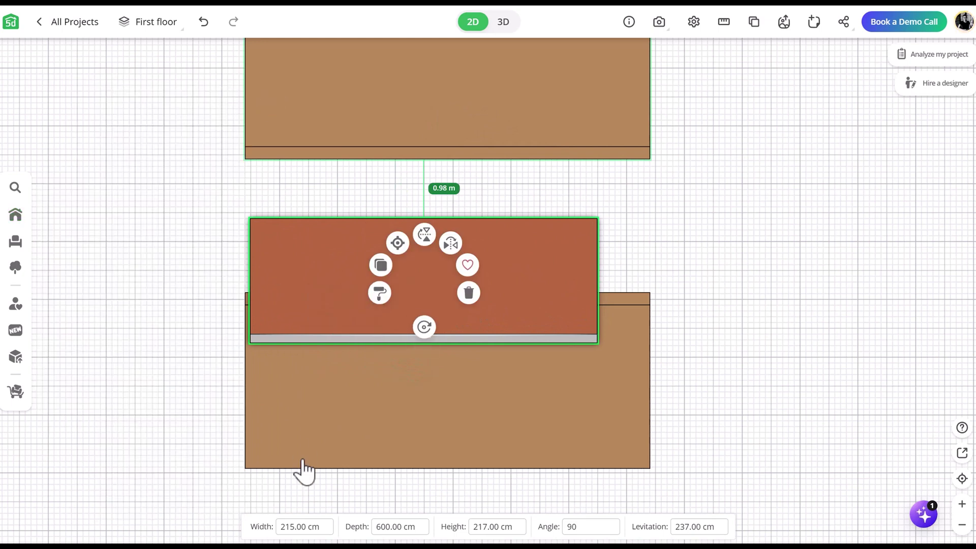
- Size the roof section to 260 cm wide, 650 cm deep and 185 cm high, and position it on the slanted panel's upper end
type("260")
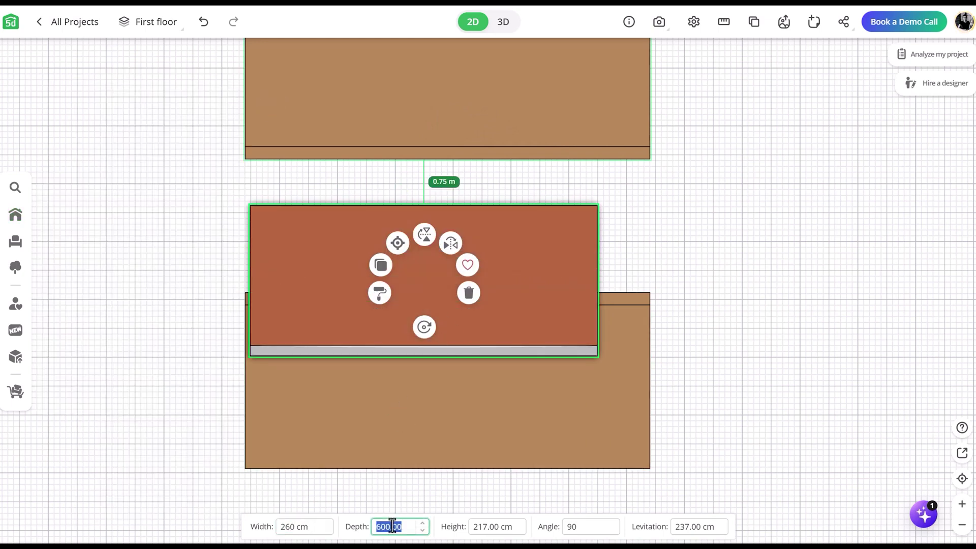
left_click_drag(556, 302, 582, 333)
left_click(500, 23)
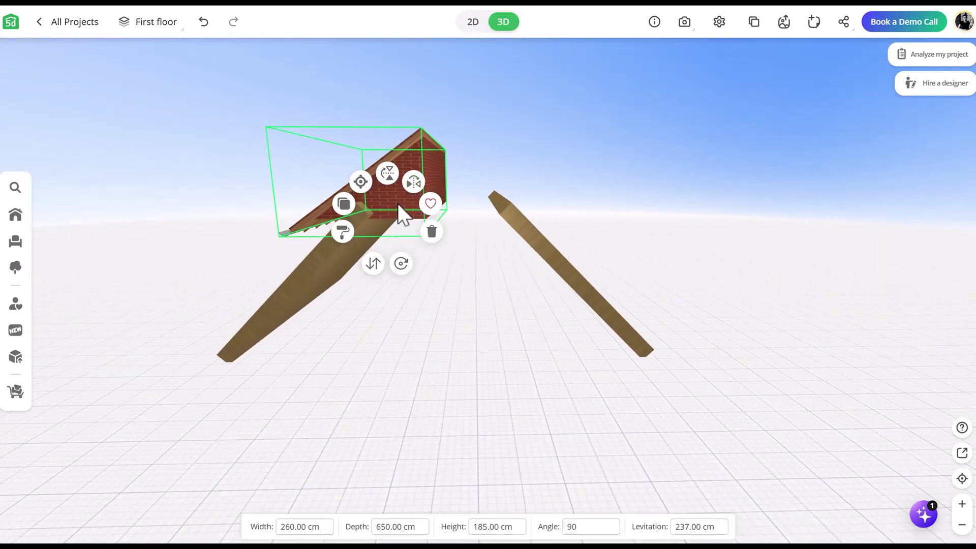
left_click_drag(401, 203, 427, 212)
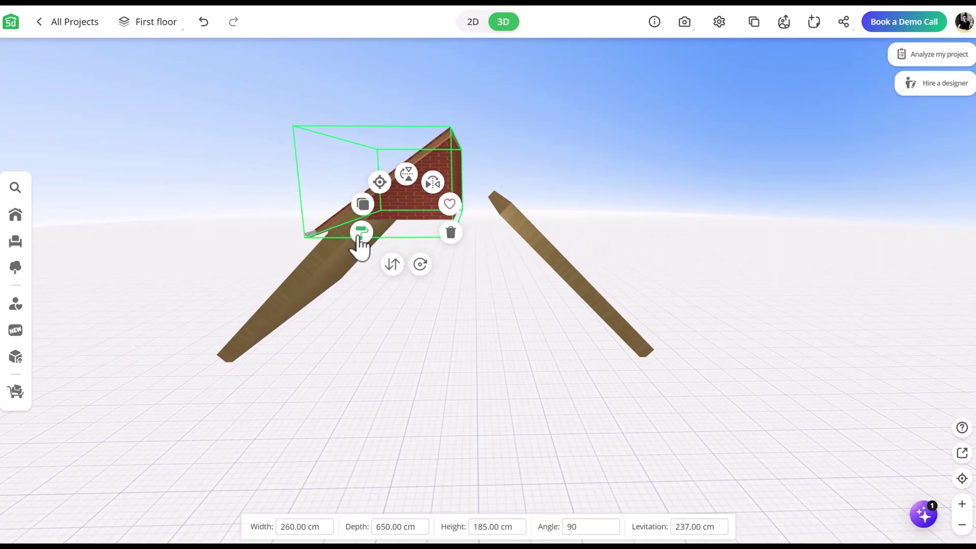
- Replace the roof section's Bricks material with a brown wood texture, matching the slanted panels to it
left_click(358, 238)
left_click(143, 257)
left_click(77, 394)
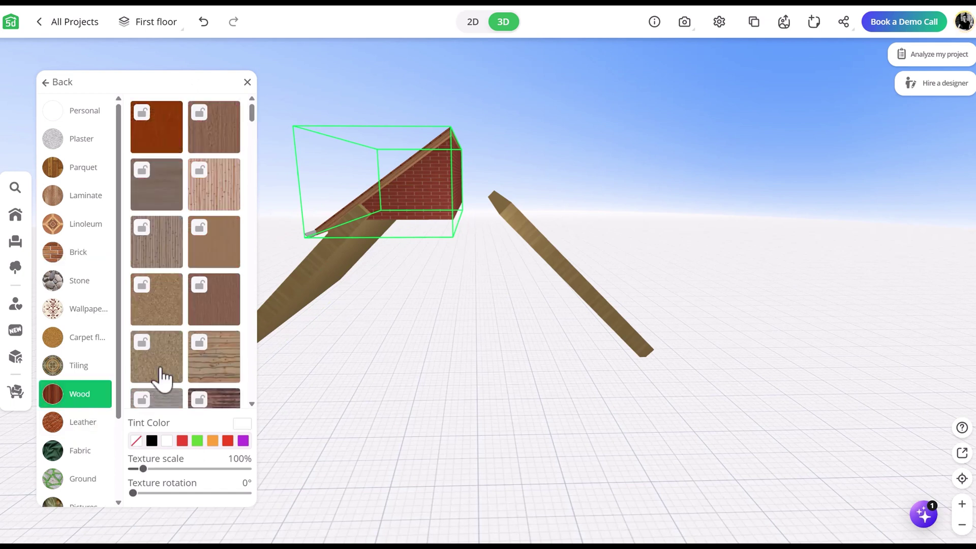
left_click(208, 255)
left_click(417, 181)
- Change the roof section's Rooftile material to a dark gray tile texture
left_click(358, 239)
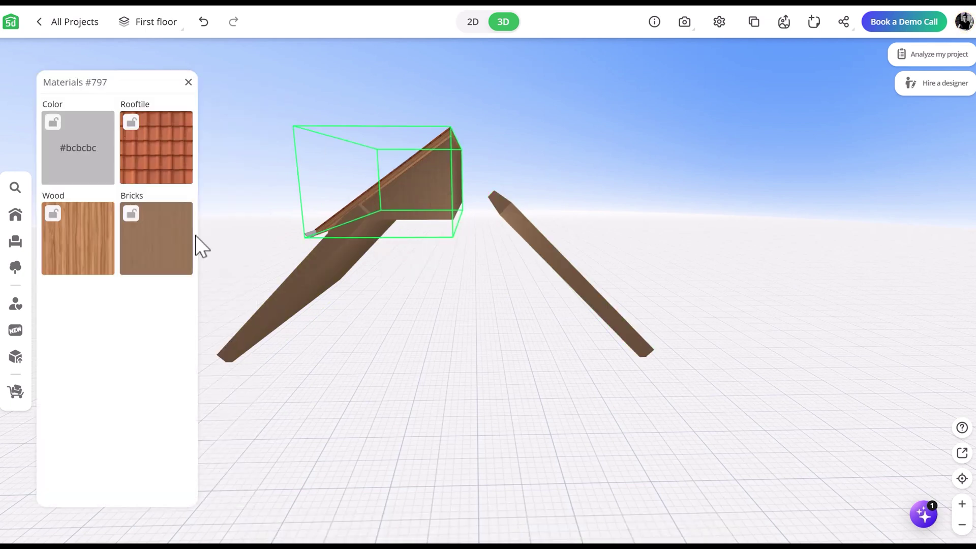
left_click(164, 179)
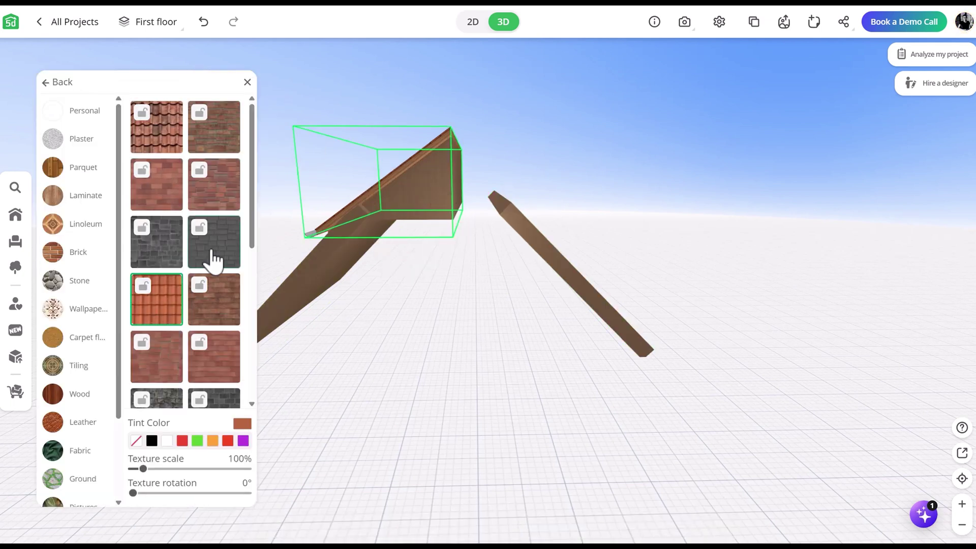
left_click(247, 83)
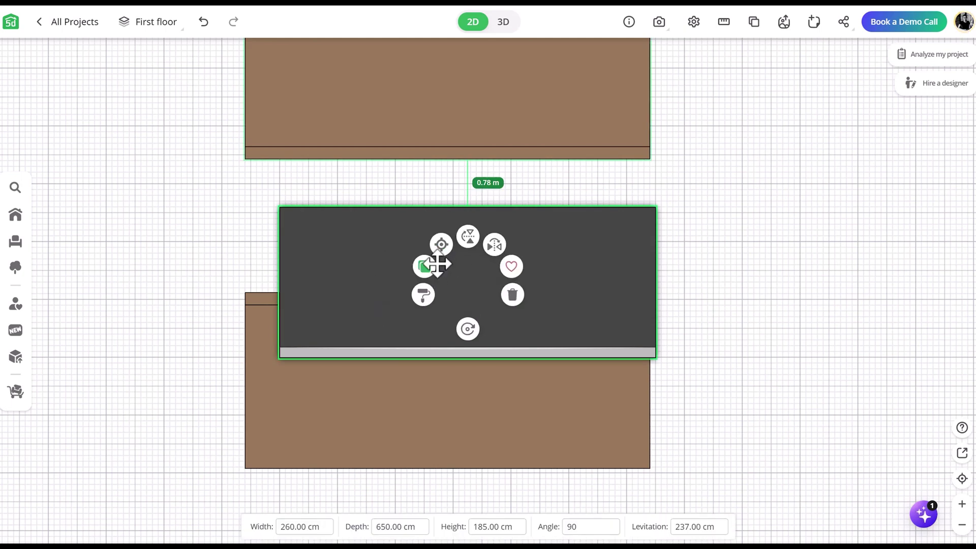
- Duplicate the roof section and mirror the copy to complete the gable, and shift the right slanted panel outward beneath it
left_click(423, 265)
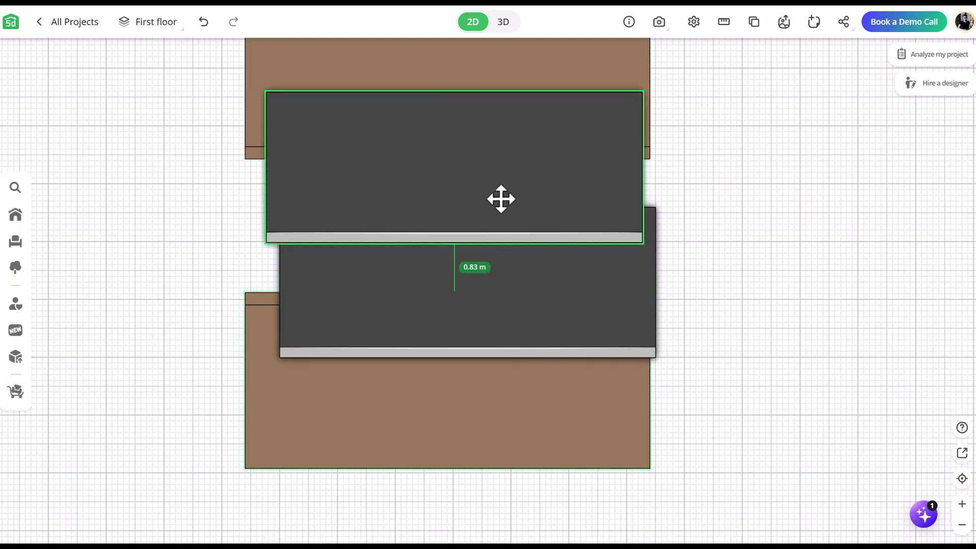
left_click_drag(460, 215, 541, 179)
left_click(504, 22)
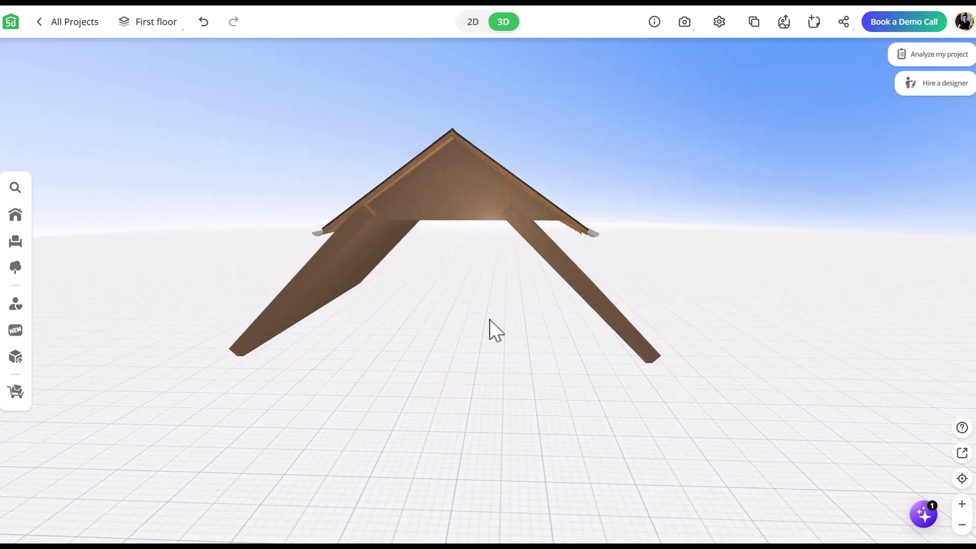
left_click(566, 272)
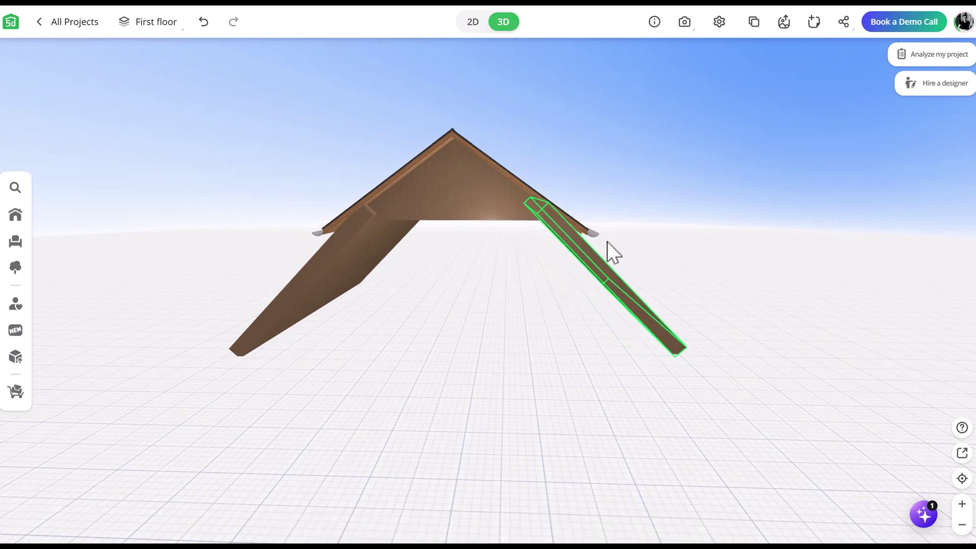
left_click_drag(609, 249, 566, 392)
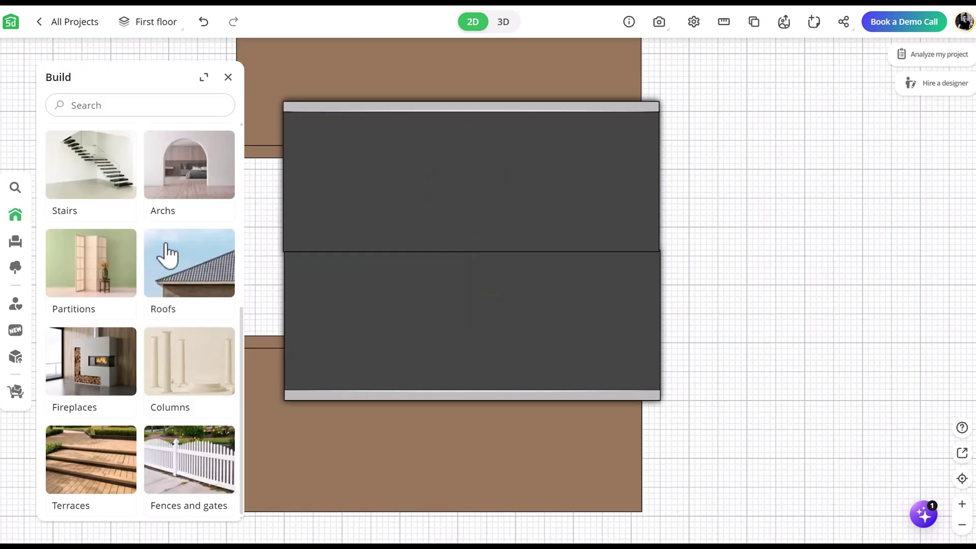
- Add a box form 700 cm wide and 500 cm deep, and position it between the slanted panels as a floor
scroll(172, 270, "up", 5)
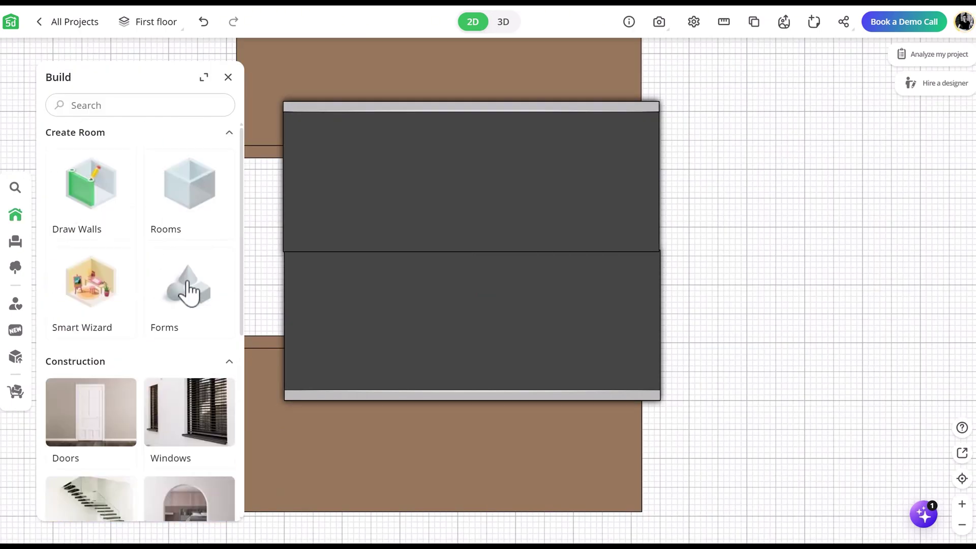
left_click(189, 289)
left_click_drag(91, 185, 737, 248)
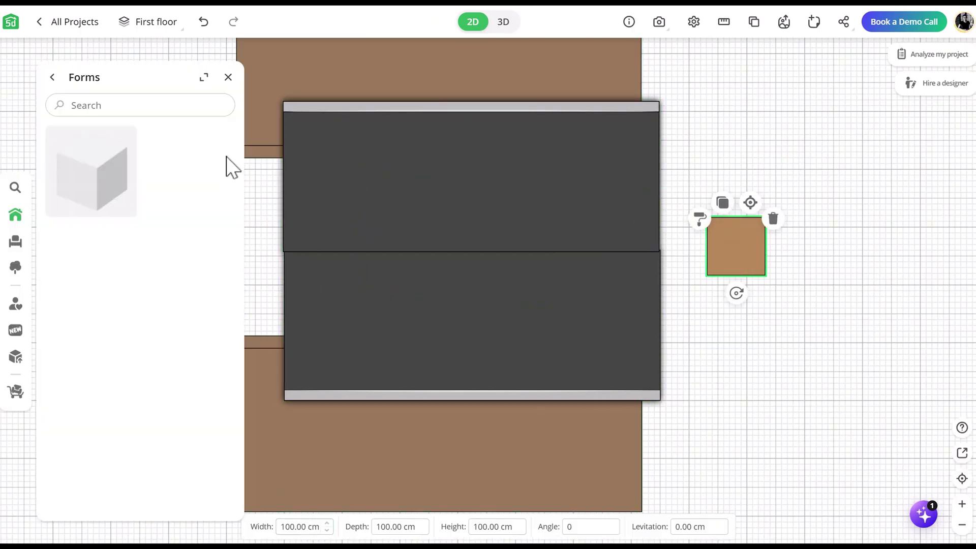
left_click(228, 77)
type("700")
key("Return")
left_click_drag(824, 254, 498, 276)
type("500")
key("Return")
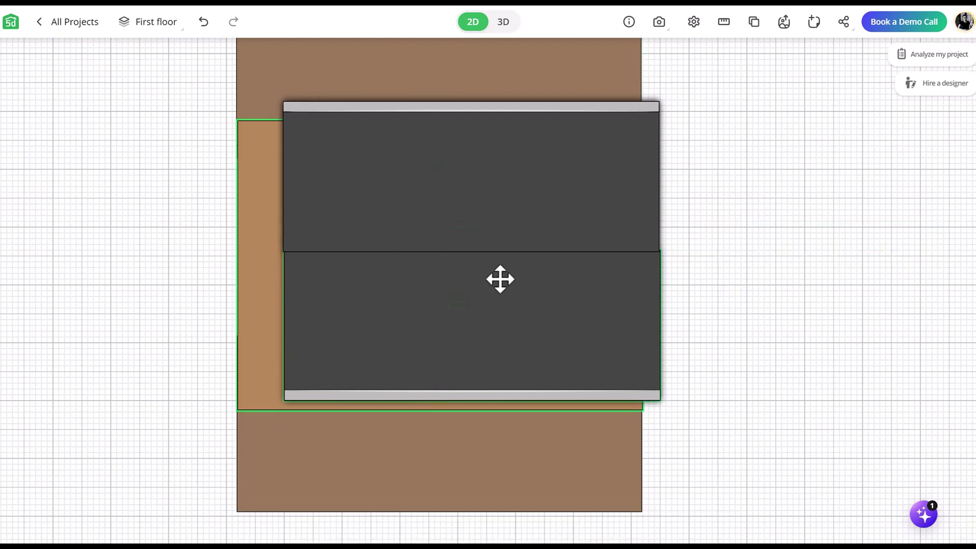
- Set the floor slab's depth to 900 cm and height to 20 cm, and fit it between the panels' lower ends
left_click(503, 21)
left_click(583, 336)
left_click_drag(538, 316, 550, 315)
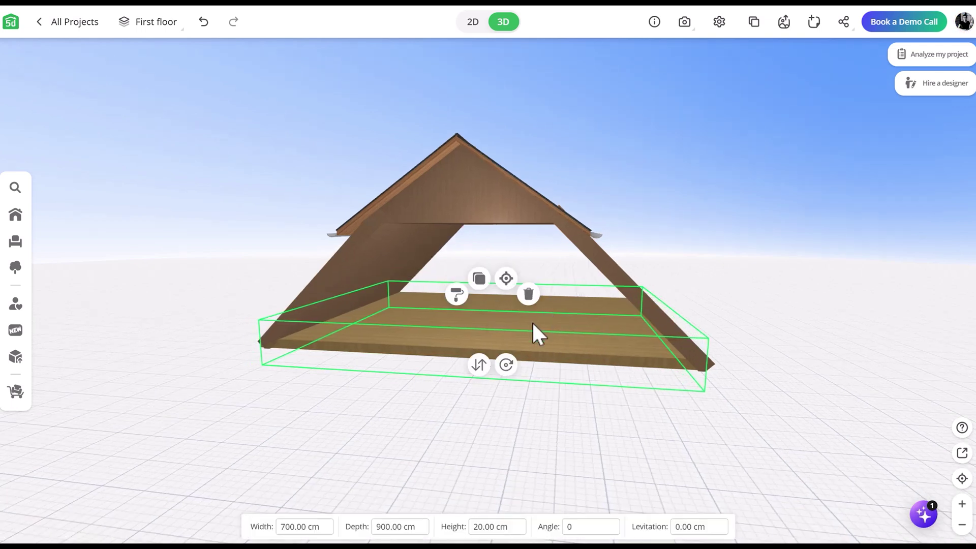
- Apply a plain brown wood texture to all faces of the floor slab
left_click(456, 294)
left_click(87, 441)
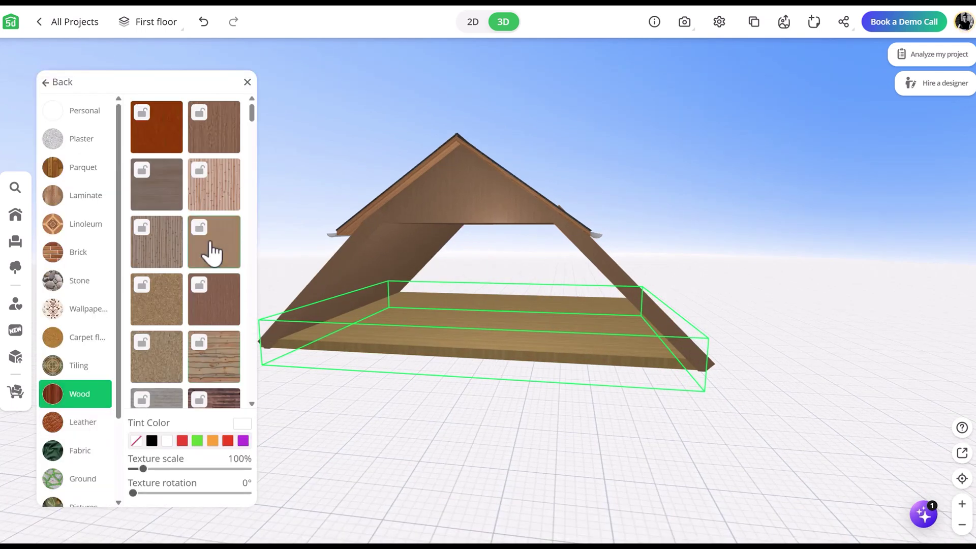
left_click(211, 244)
left_click(64, 81)
- Cover the top face of the floor slab with a light gray herringbone parquet texture
left_click(77, 145)
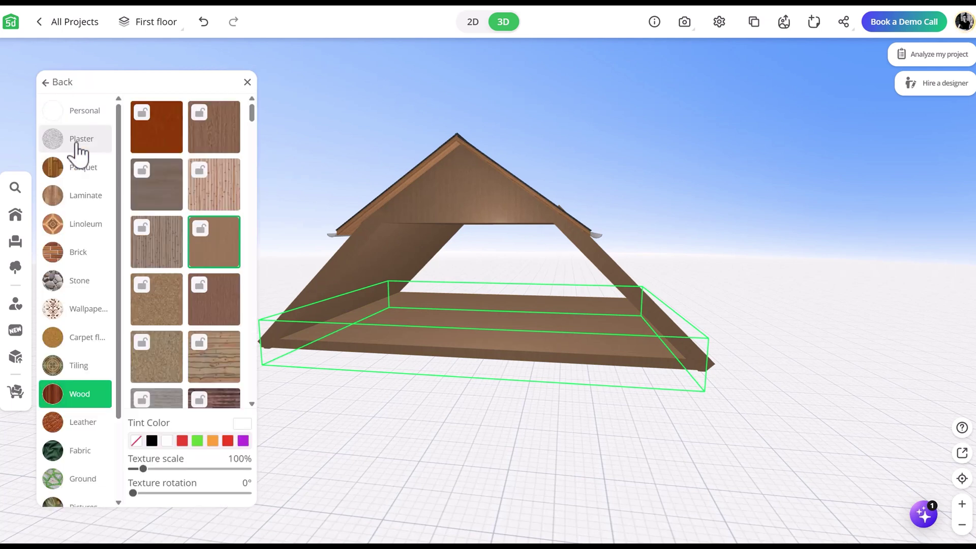
left_click(77, 166)
left_click(168, 192)
left_click(200, 146)
scroll(190, 300, "down", 2)
scroll(191, 318, "down", 2)
left_click(169, 263)
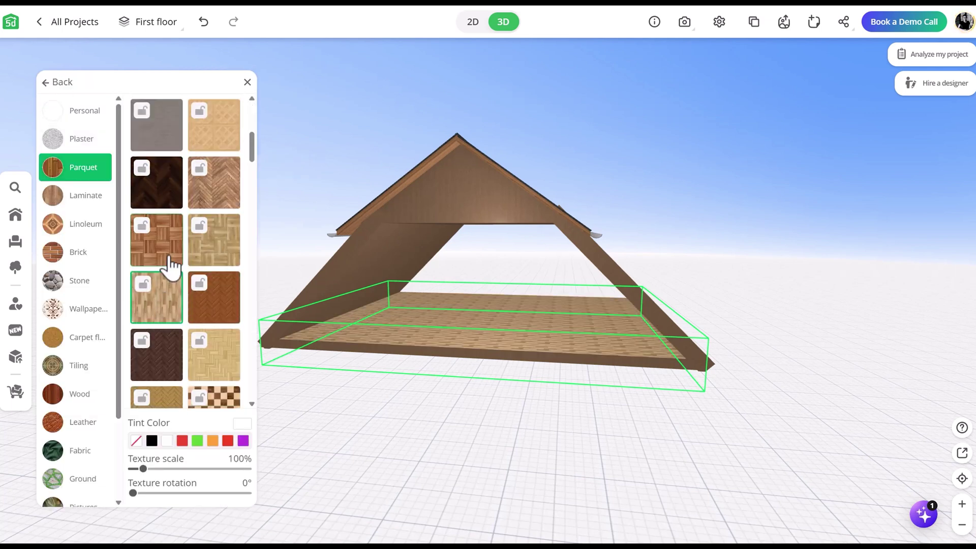
scroll(185, 265, "down", 3)
left_click(170, 275)
left_click(449, 427)
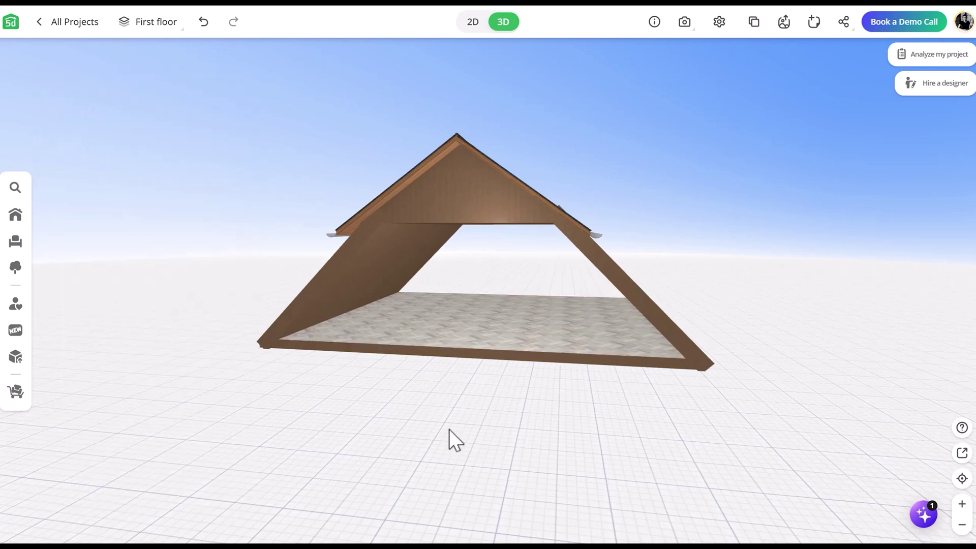
- Place the black-framed glazed double entry door at the front edge of the floor and close its leaves
left_click_drag(449, 429, 451, 441)
left_click(15, 215)
left_click(113, 254)
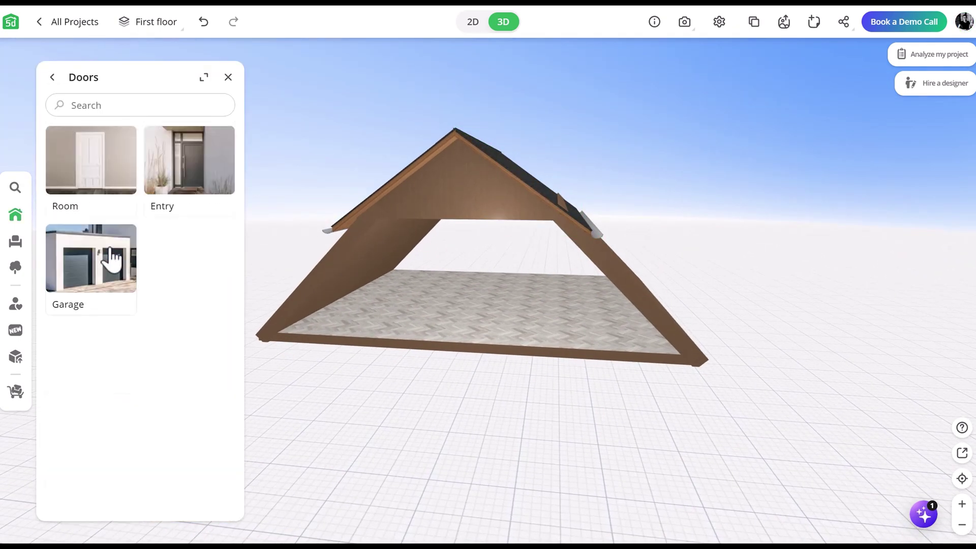
left_click(170, 175)
scroll(168, 168, "down", 5)
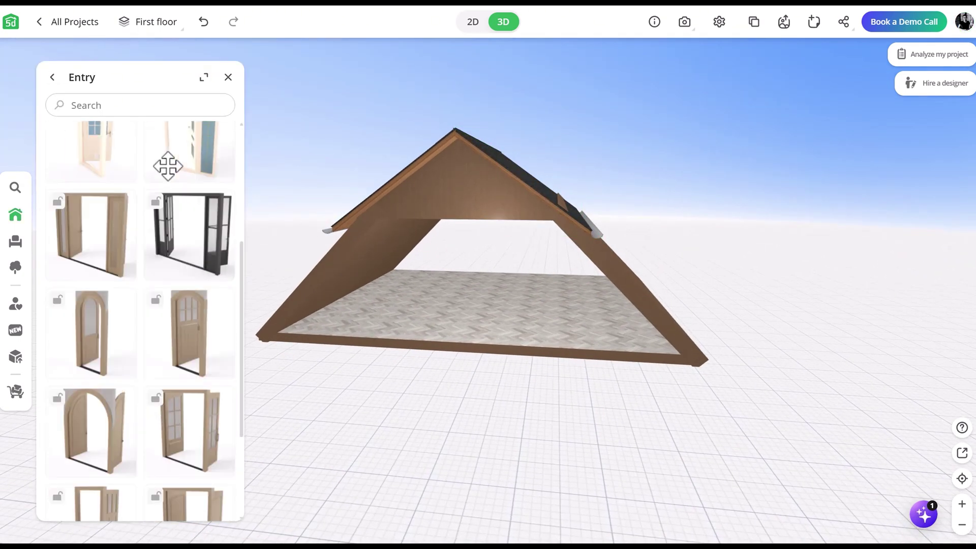
left_click_drag(186, 234, 534, 308)
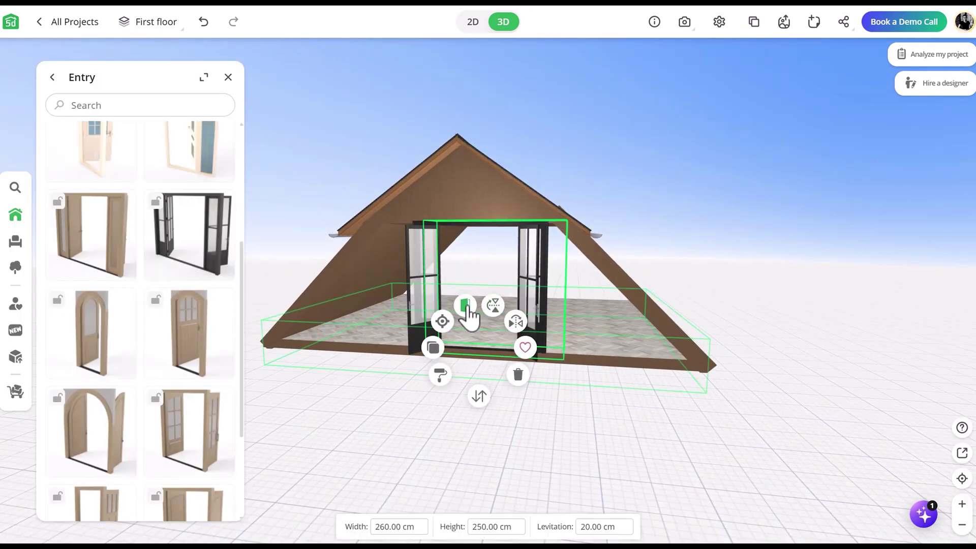
left_click(470, 315)
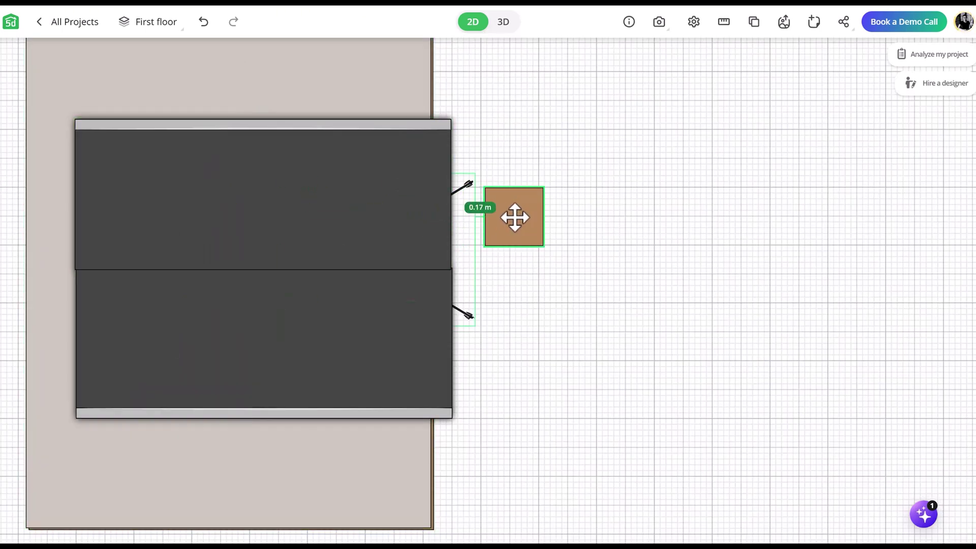
- Add a box form beside the door and set its width to 20 cm and height to 300 cm
left_click_drag(514, 215, 433, 183)
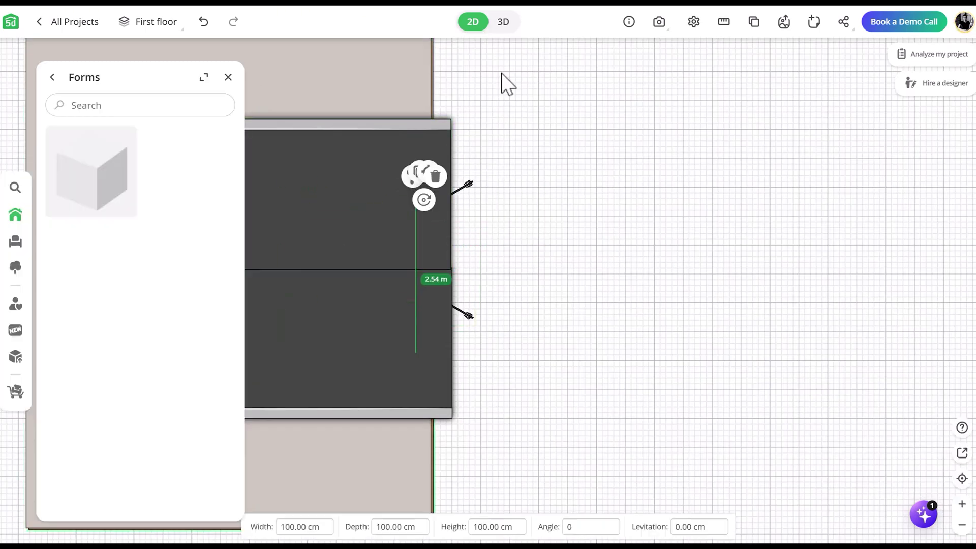
left_click(503, 21)
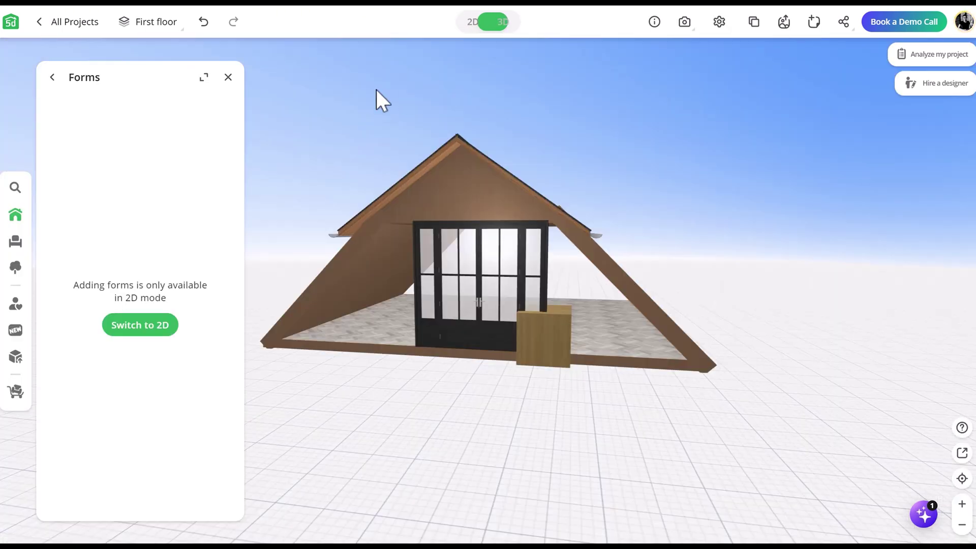
left_click(543, 338)
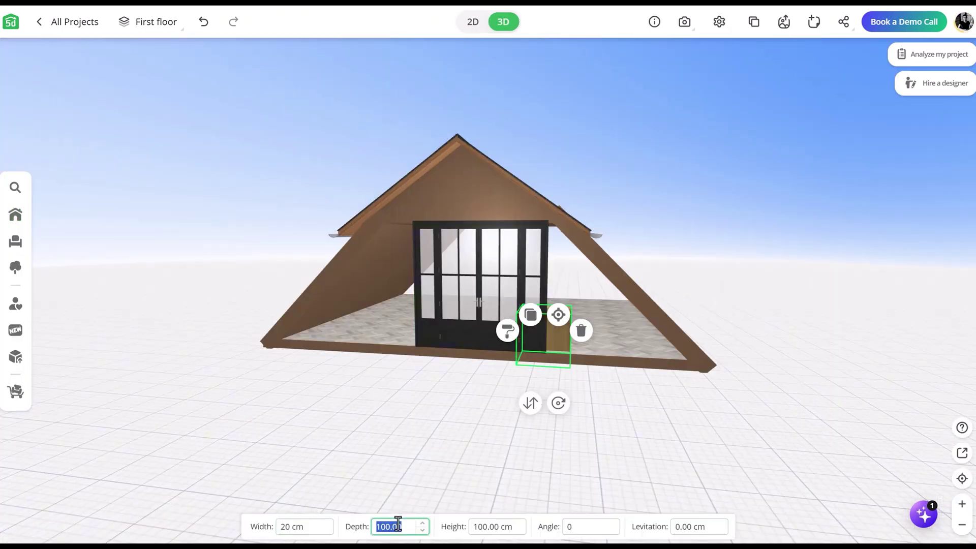
left_click(495, 526)
type("300")
- Give the post beside the door a brown wood texture and place a matching copy on the door's other side
left_click(514, 333)
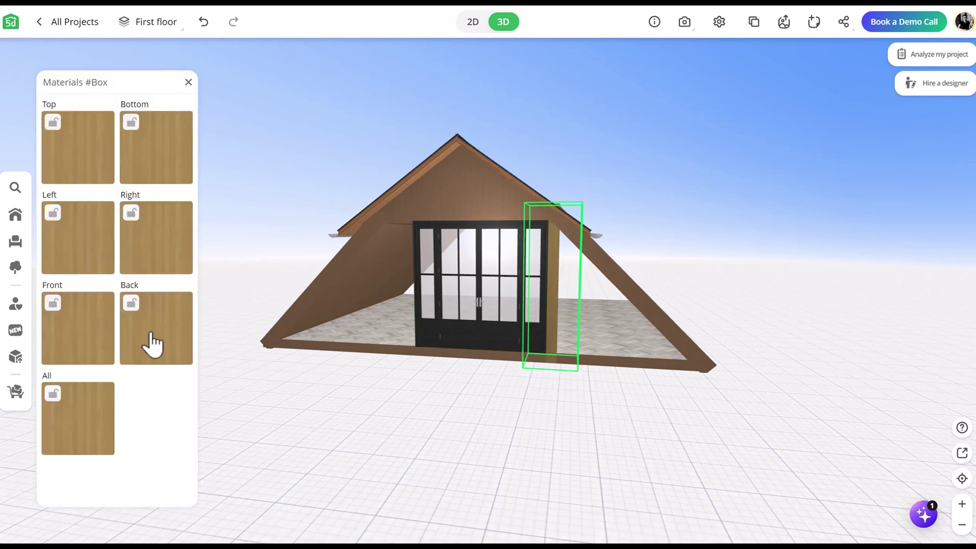
left_click(148, 342)
left_click(543, 418)
left_click_drag(510, 418, 398, 305)
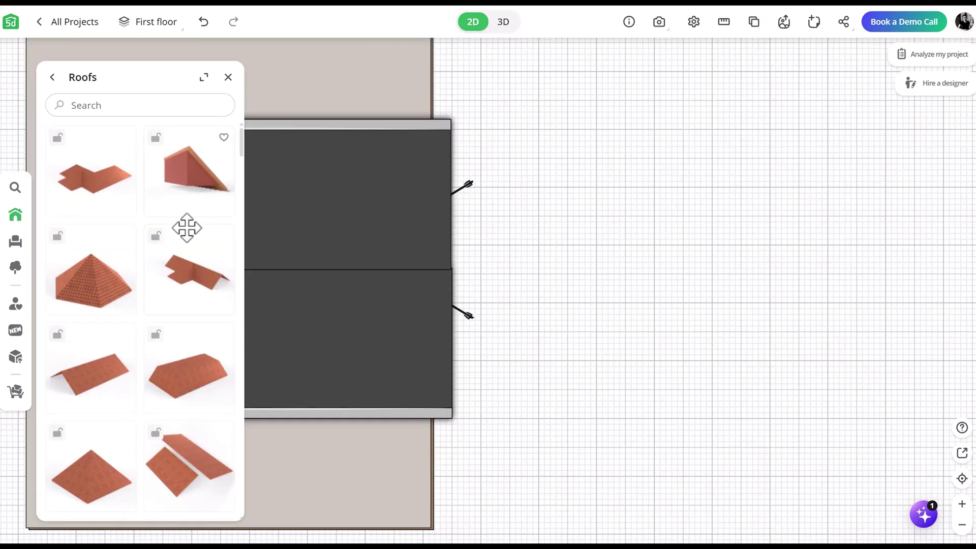
- Add a gray triangular roof panel turned 90° at the front of the gable above the door
scroll(187, 228, "down", 3)
left_click_drag(187, 227, 509, 164)
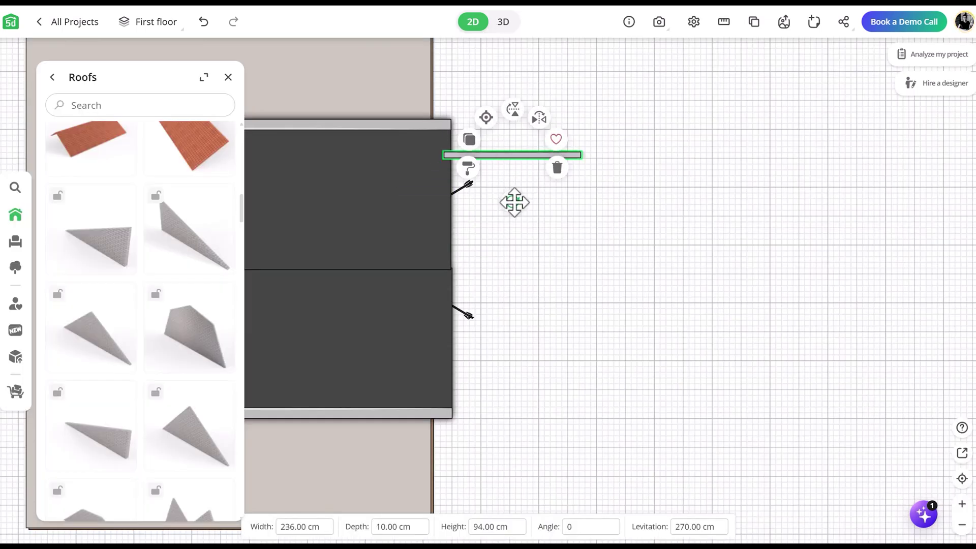
left_click_drag(514, 109, 431, 156)
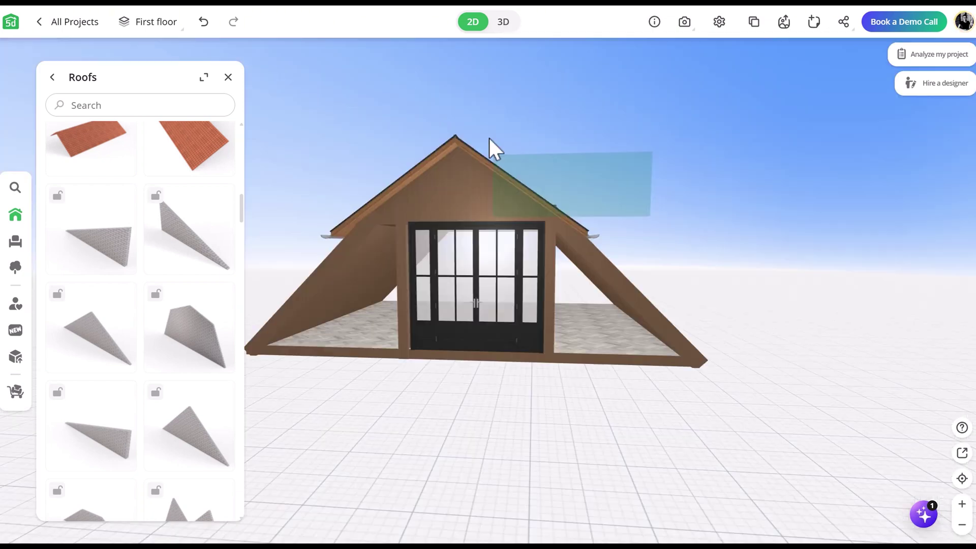
left_click(555, 196)
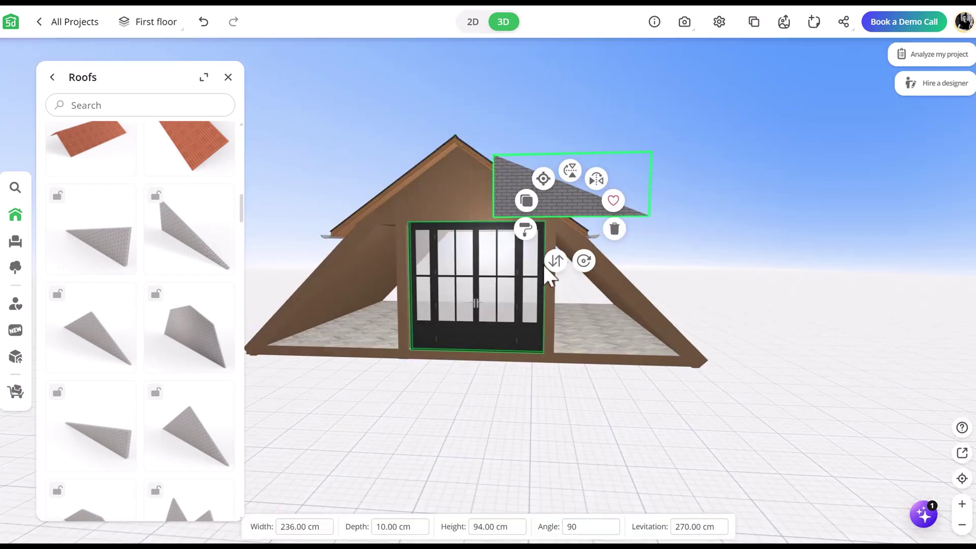
- Lower the triangular roof panel to 17 cm levitation beside the door, give it the brown wood texture and set its height to 250 cm
left_click_drag(556, 260, 556, 390)
left_click_drag(557, 340, 611, 340)
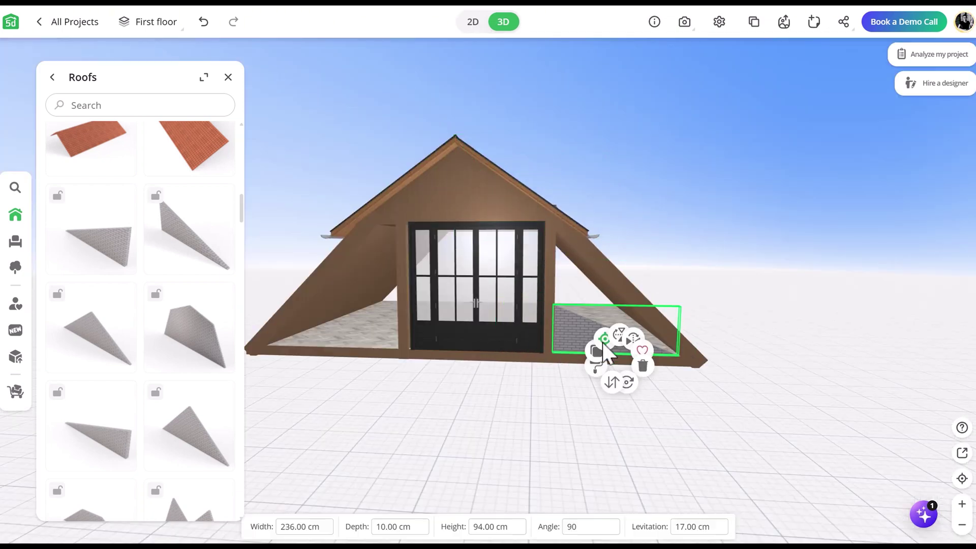
left_click(571, 362)
left_click(79, 148)
left_click(208, 269)
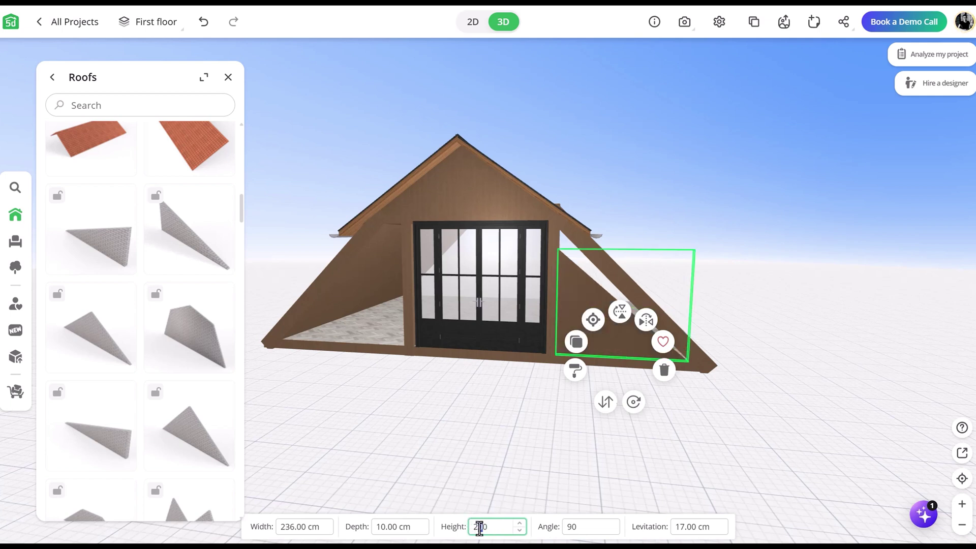
- Place a copy of the brown triangular panel on the other side of the entry door along the front edge
left_click(473, 22)
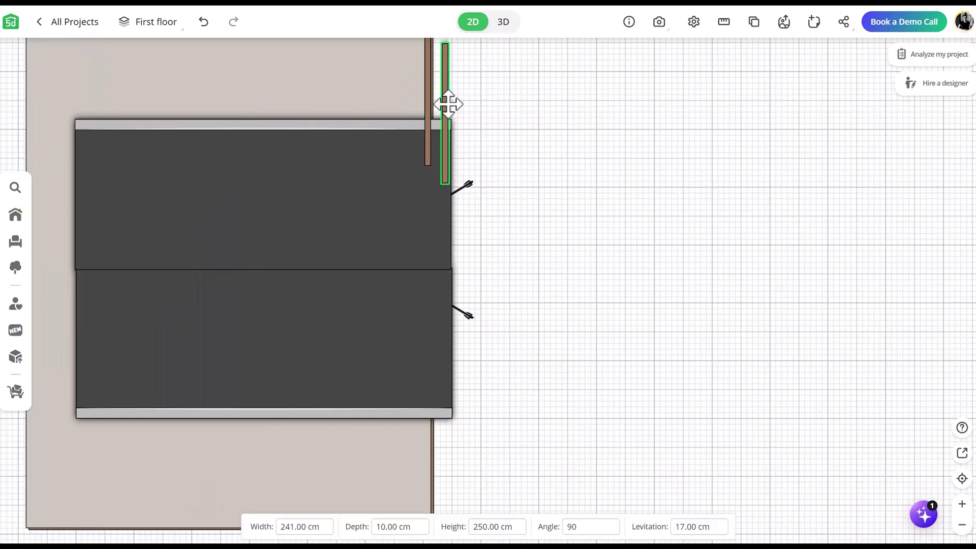
left_click_drag(448, 104, 427, 423)
left_click(503, 22)
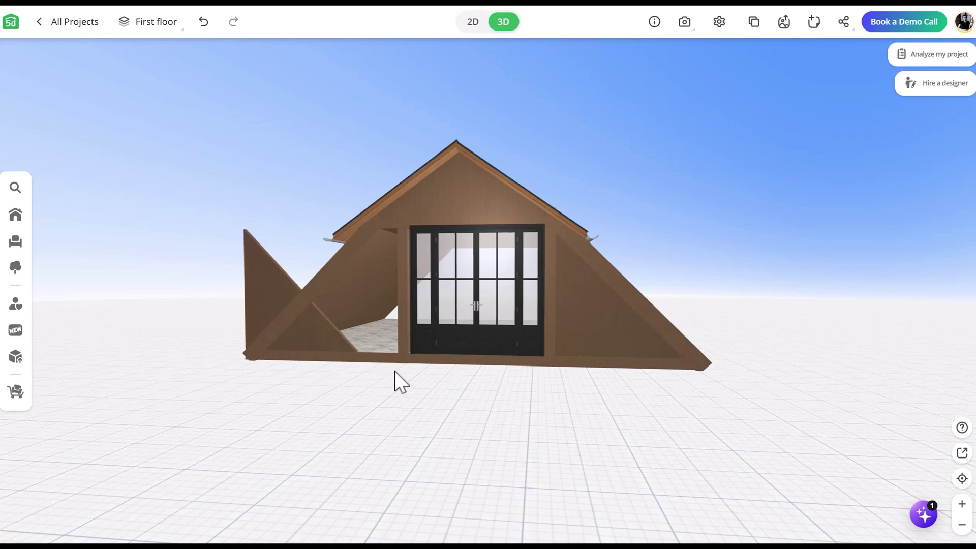
left_click_drag(333, 327, 585, 413)
left_click(481, 218)
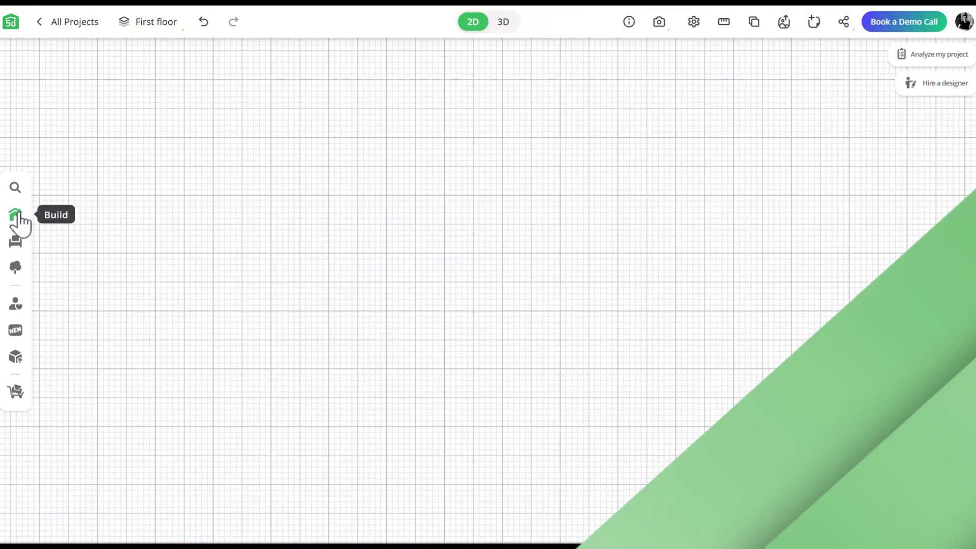
- Add a single-slope red roof panel to the empty plan and lower its levitation to 0 cm
left_click(15, 214)
left_click(206, 398)
scroll(143, 289, "down", 3)
left_click(219, 318)
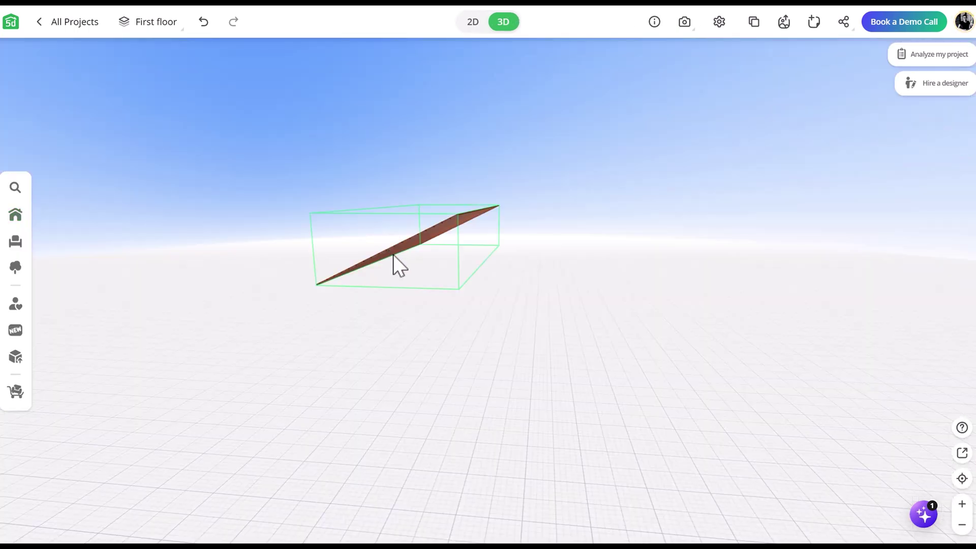
left_click(392, 254)
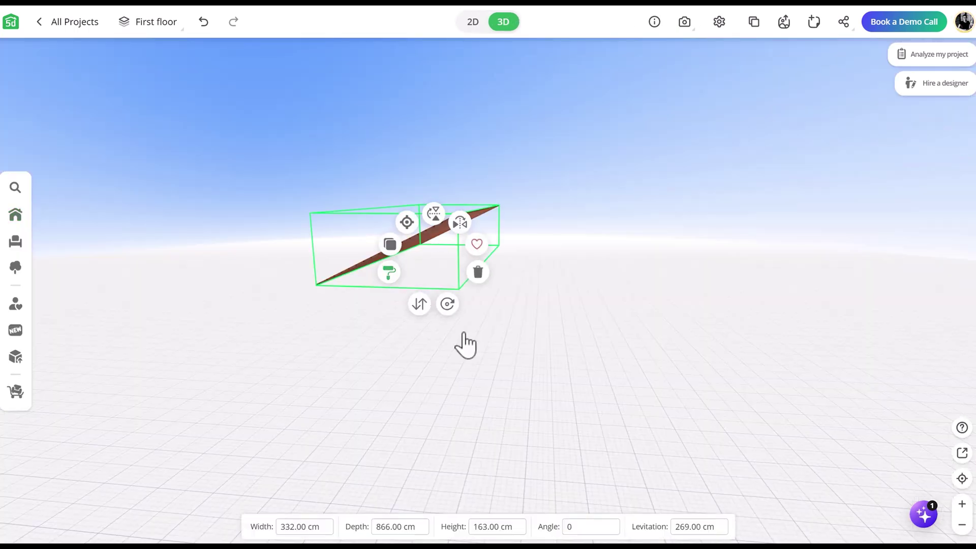
type("0")
- Set the roof panel's width to 380 cm, depth to 1000 cm and height to 750 cm
left_click(286, 526)
type("3")
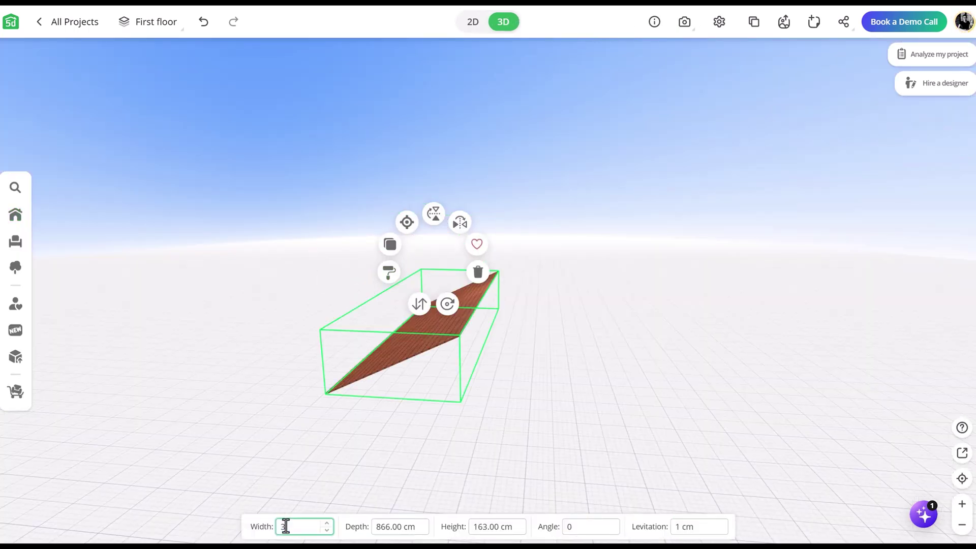
type("80")
type("1000")
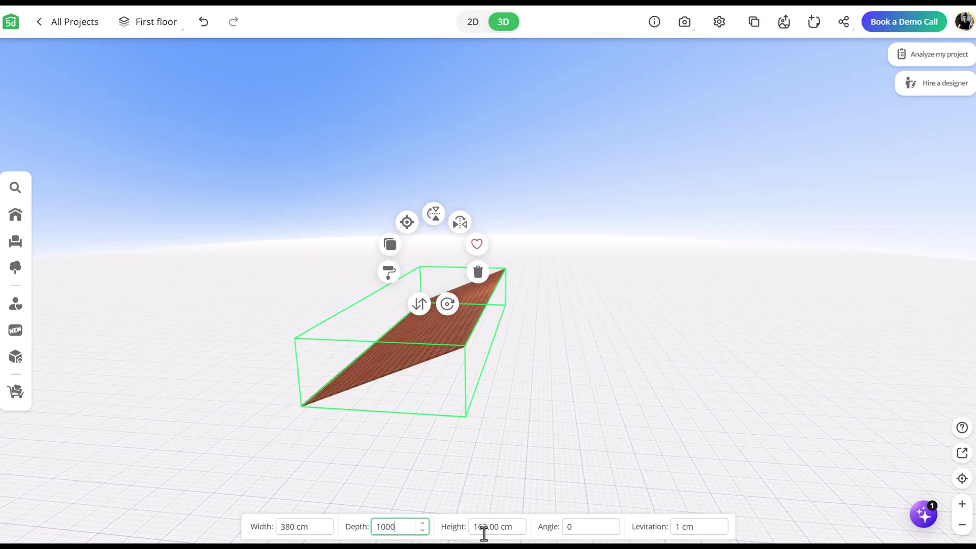
type("750")
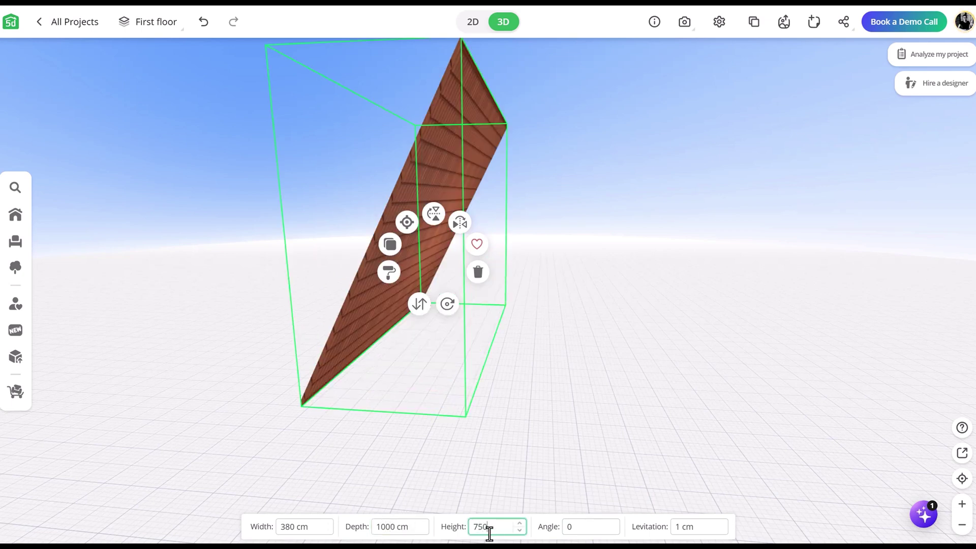
- Cover the steep roof panel with the dark gray shingle texture
left_click(389, 273)
left_click(102, 148)
left_click(213, 240)
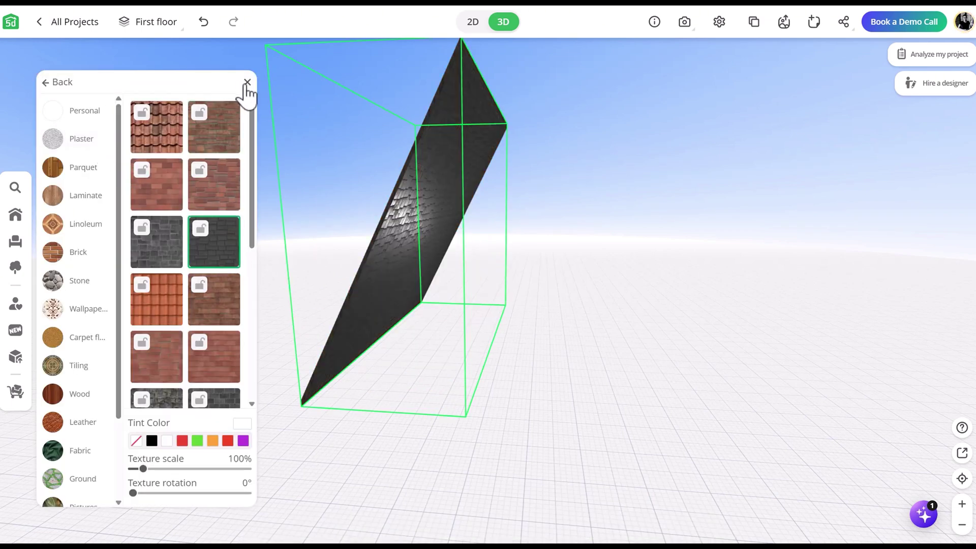
left_click(247, 82)
left_click_drag(603, 347, 569, 345)
- Duplicate the shingled roof panel, place the copy alongside and mirror it so both slopes meet in an A-shape
left_click(472, 21)
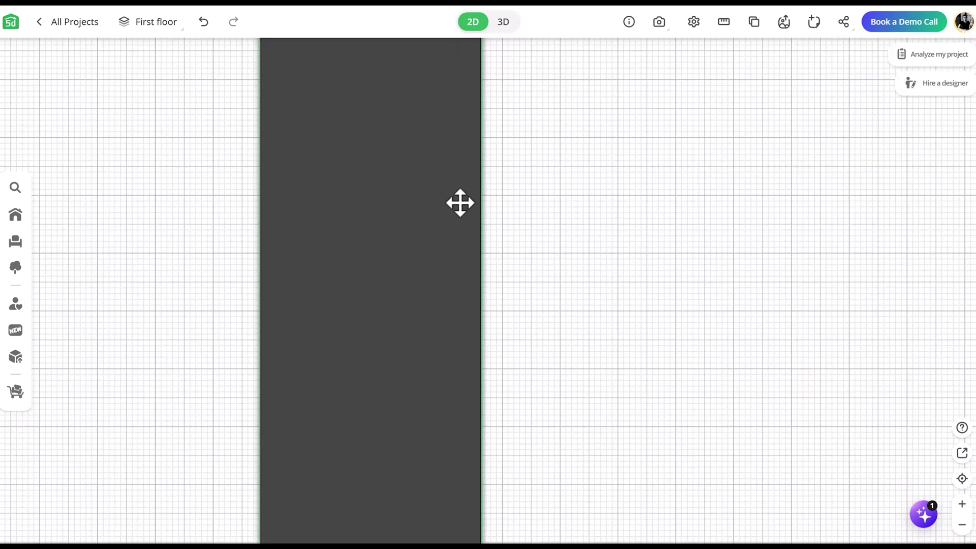
left_click(460, 203)
scroll(420, 214, "down", 4)
left_click_drag(524, 233, 480, 262)
left_click(371, 252)
left_click(304, 253)
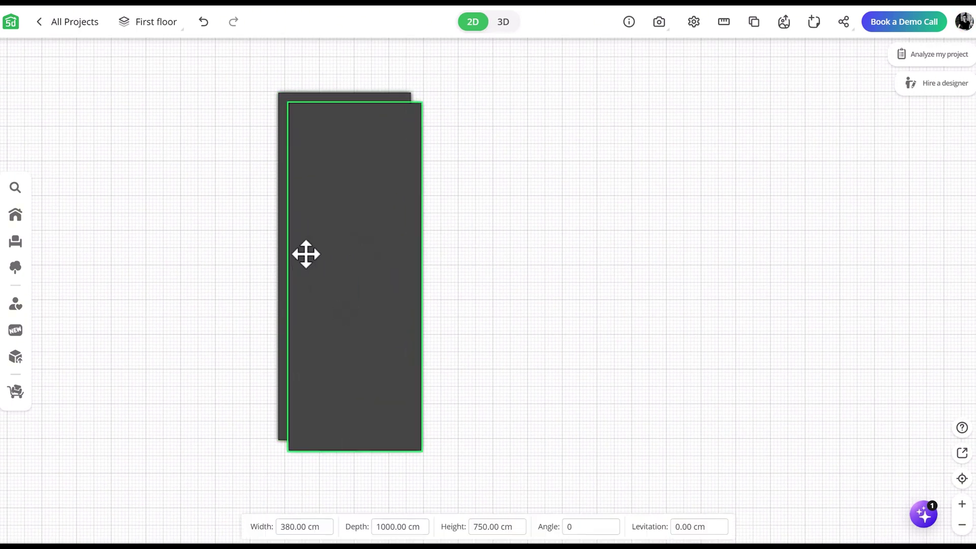
left_click_drag(306, 253, 510, 269)
left_click(503, 23)
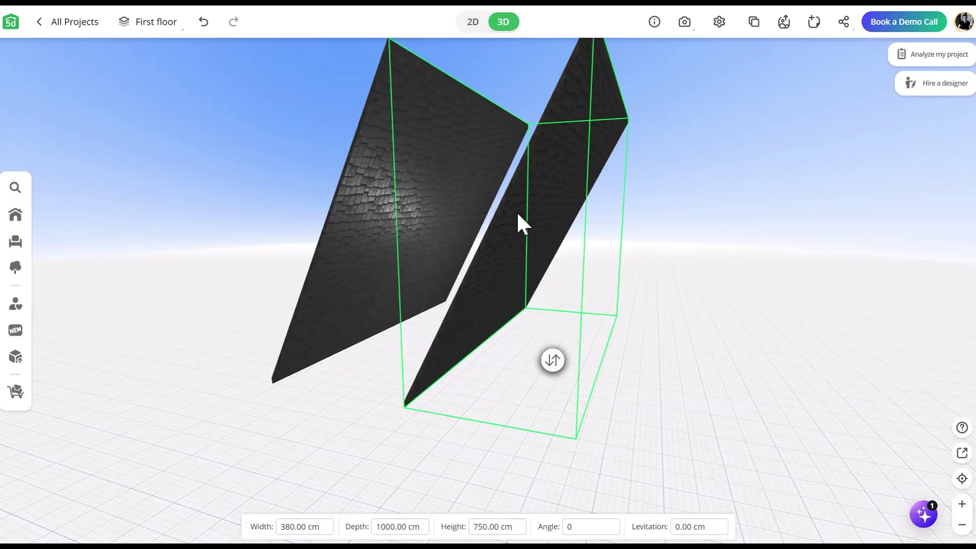
left_click(453, 435)
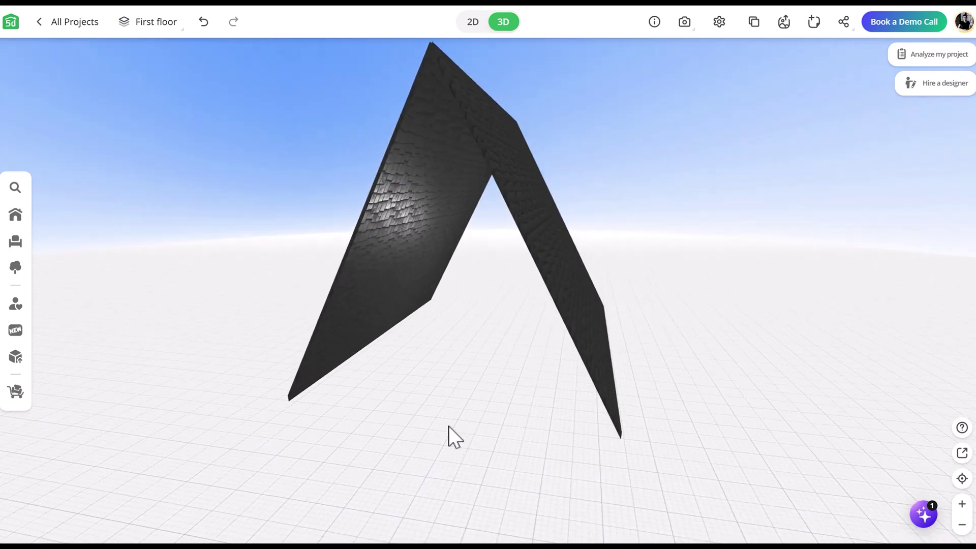
- Duplicate the left roof slope and place the copy just beneath it as an inner lining
left_click(420, 116)
left_click(394, 323)
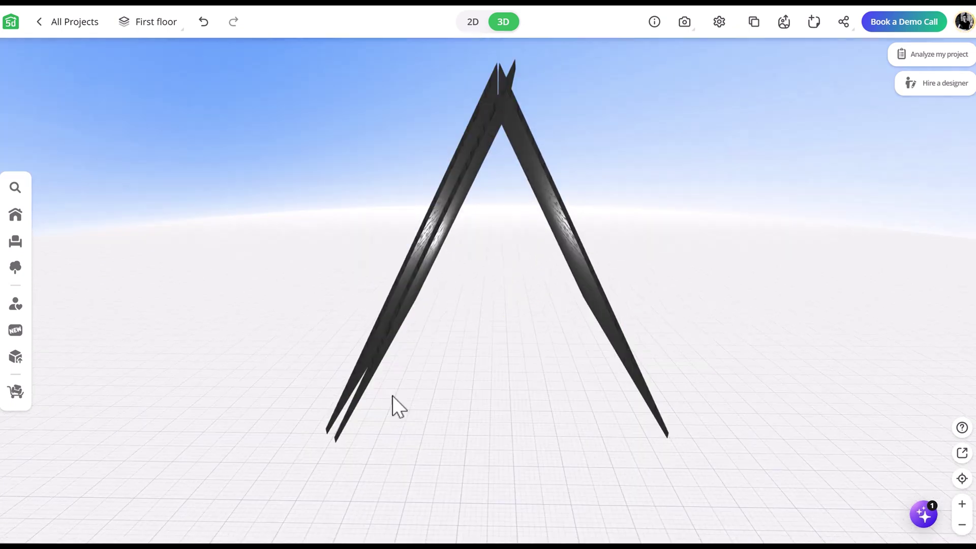
left_click(461, 210)
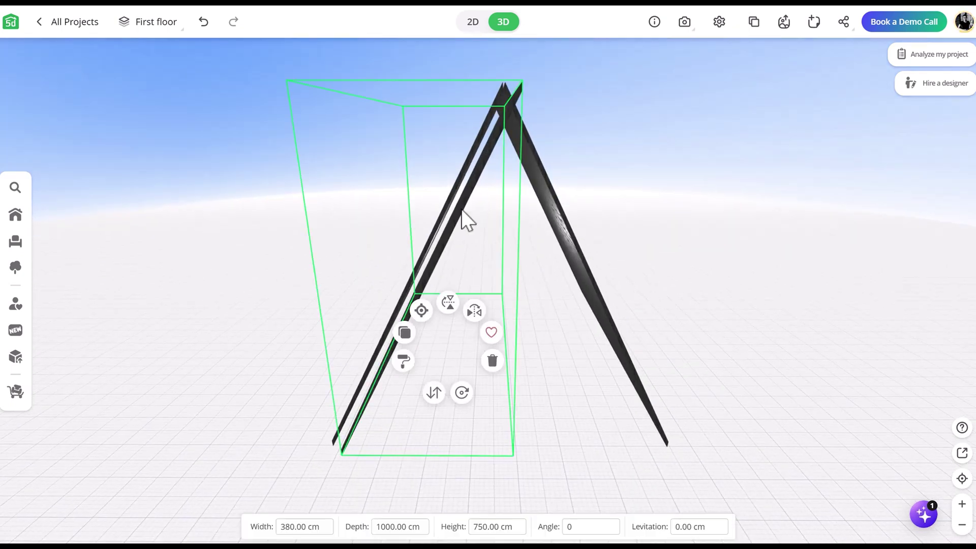
- Give the inner lining panel the light striped wood texture
left_click(402, 362)
left_click(99, 176)
left_click(82, 394)
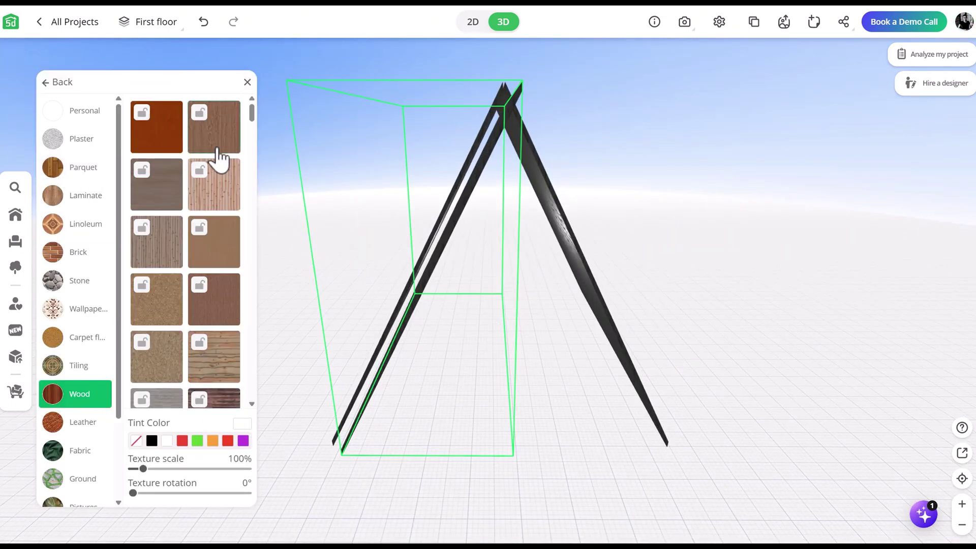
scroll(224, 244, "down", 2)
scroll(224, 249, "up", 2)
left_click(214, 188)
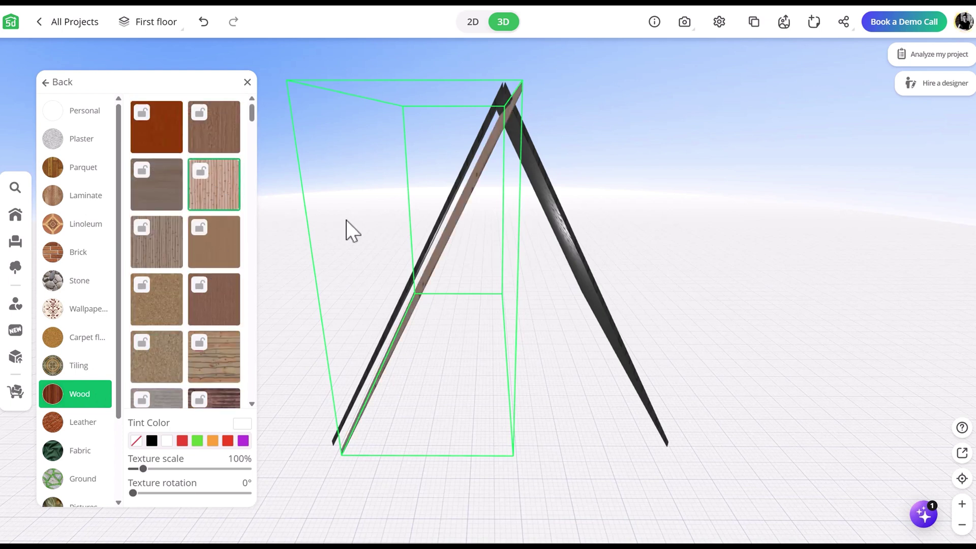
left_click(507, 346)
left_click_drag(507, 346, 391, 242)
- Duplicate the wood lining panel, mirror it and place the copy beneath the right roof slope
left_click(400, 260)
left_click(393, 324)
left_click(426, 250)
left_click(465, 305)
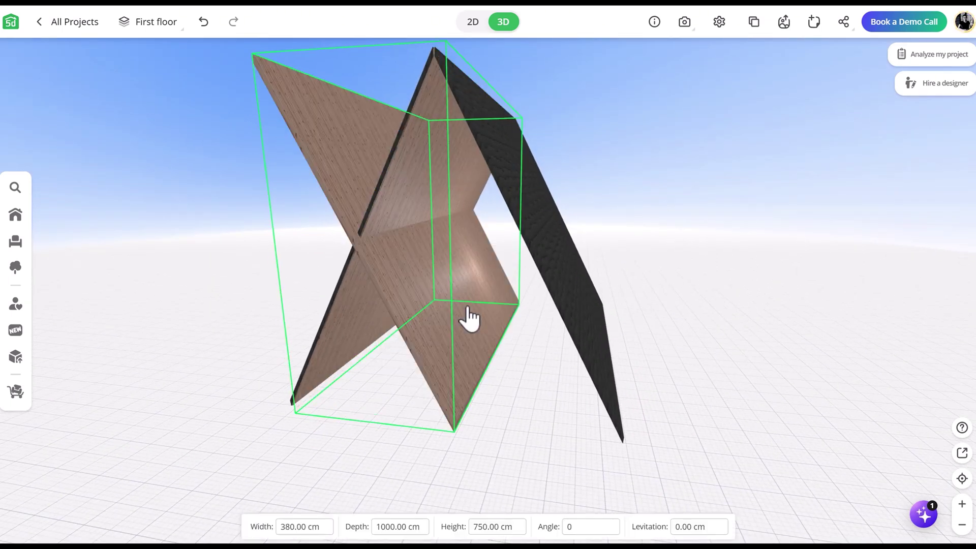
left_click_drag(468, 291, 663, 296)
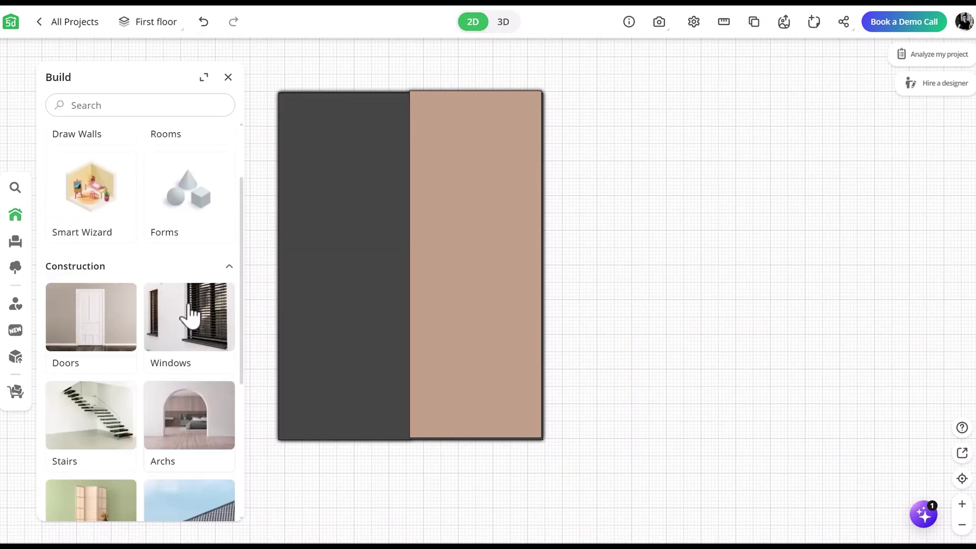
- Add a box form in front of the roof and set its width to 700 cm and depth to 1000 cm
left_click(188, 192)
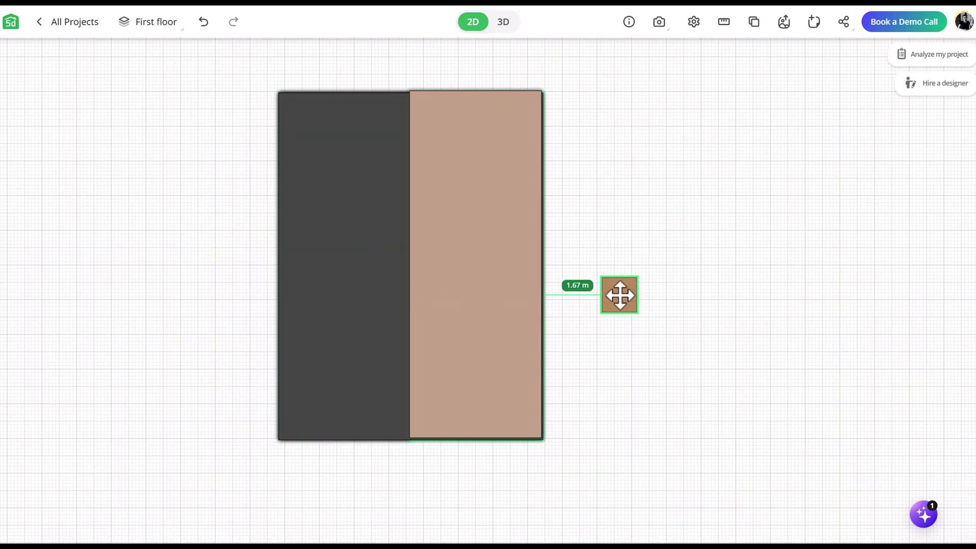
left_click_drag(620, 295, 619, 296)
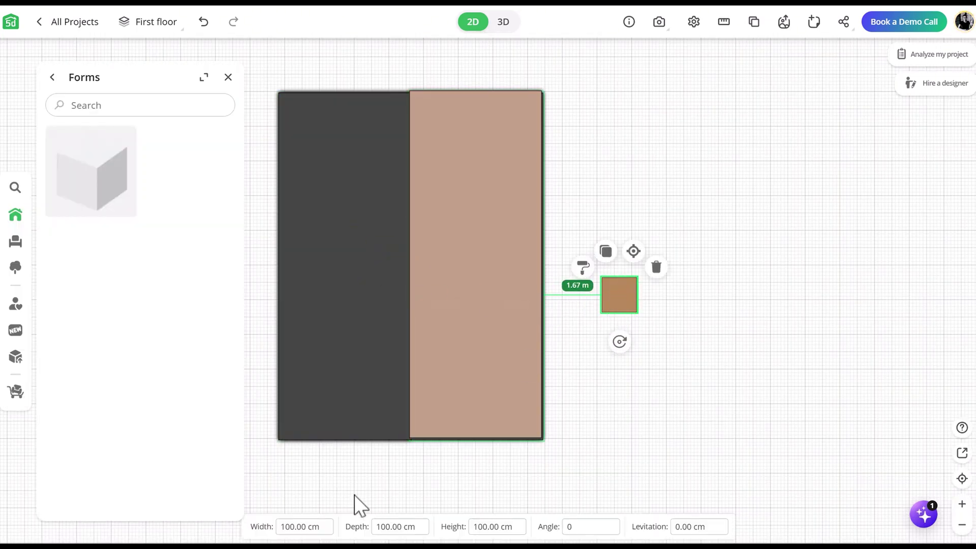
left_click_drag(643, 298, 420, 488)
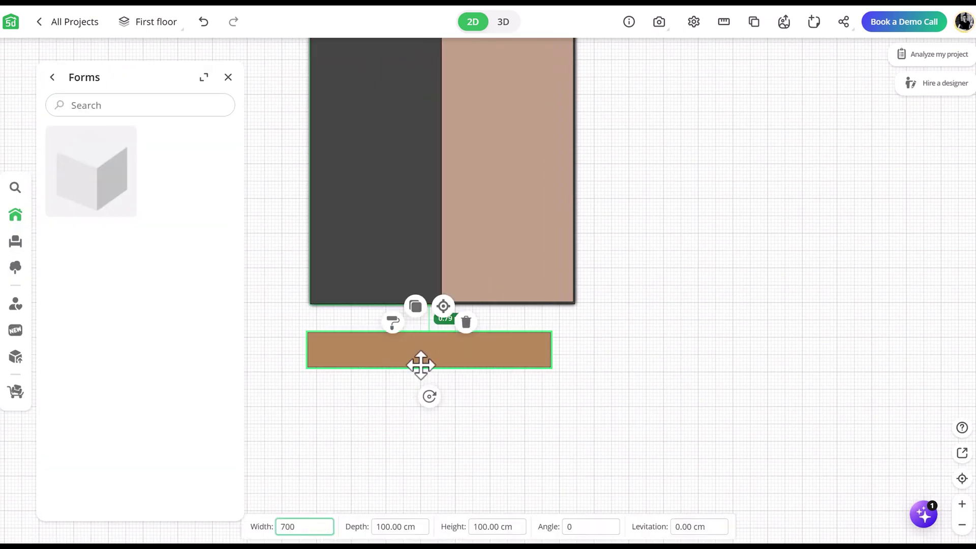
type("700")
key("Return")
type("400")
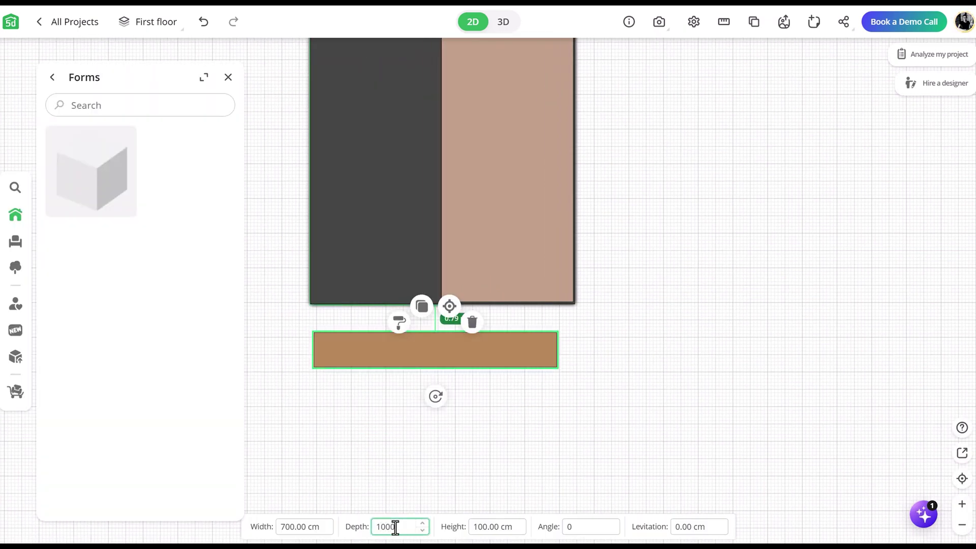
key("Return")
- Slide the box under the A-shaped roof as a floor and set its height to 20 cm
left_click(227, 77)
left_click_drag(494, 336, 494, 251)
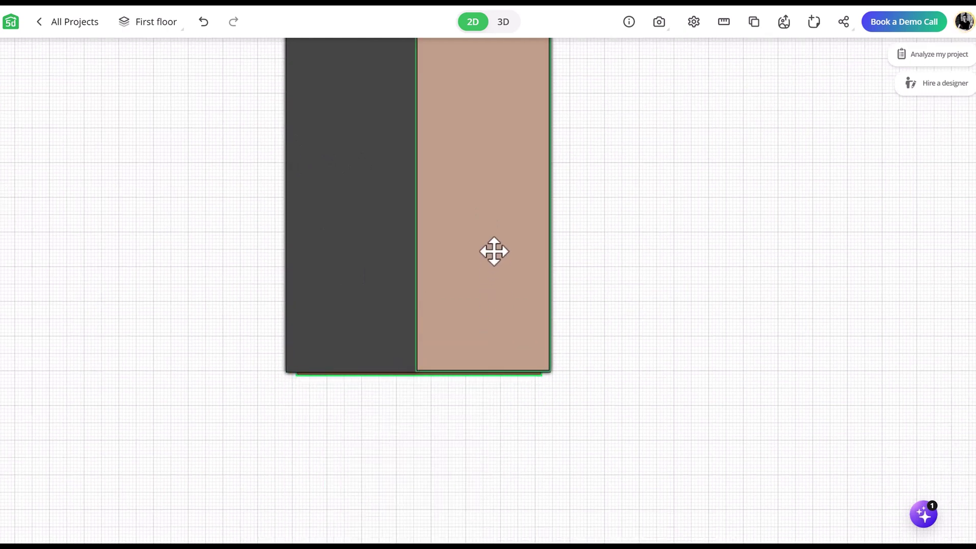
left_click(503, 21)
left_click(497, 328)
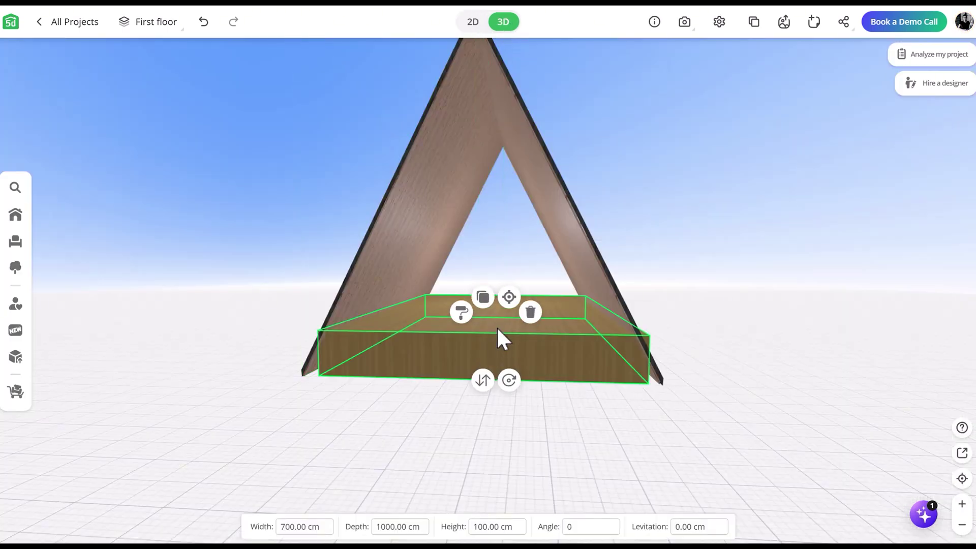
left_click(491, 532)
type("20")
- Apply the light striped wood texture to all faces of the floor box
left_click(459, 310)
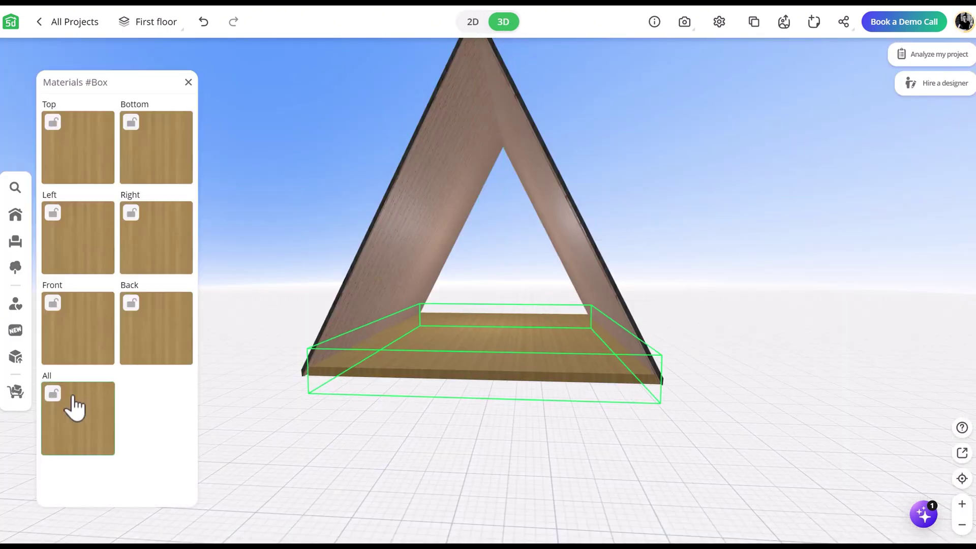
left_click(74, 405)
left_click(218, 199)
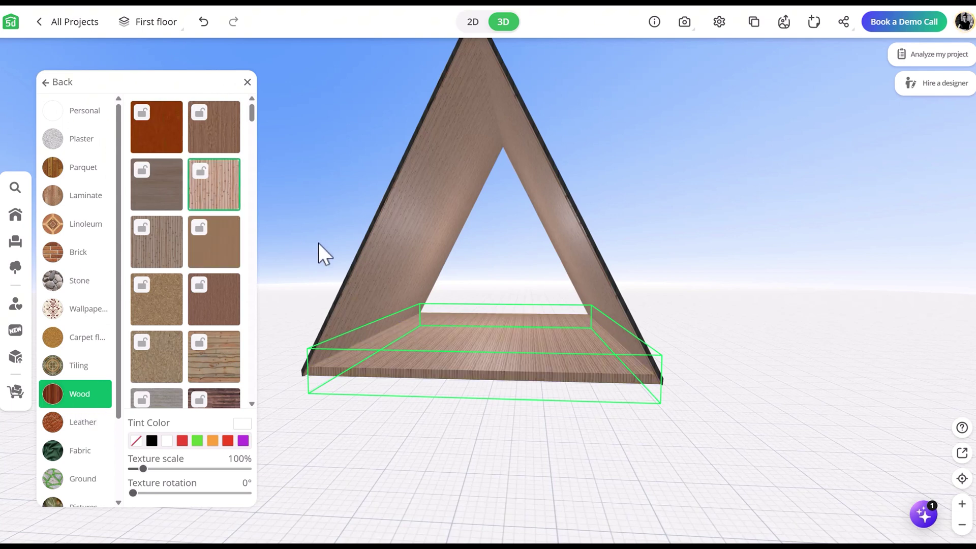
left_click(676, 368)
left_click_drag(675, 367, 715, 397)
- Add a gray triangular roof panel at 20 cm levitation, enlarge its height and stand it inside the left slope near the front
left_click(15, 215)
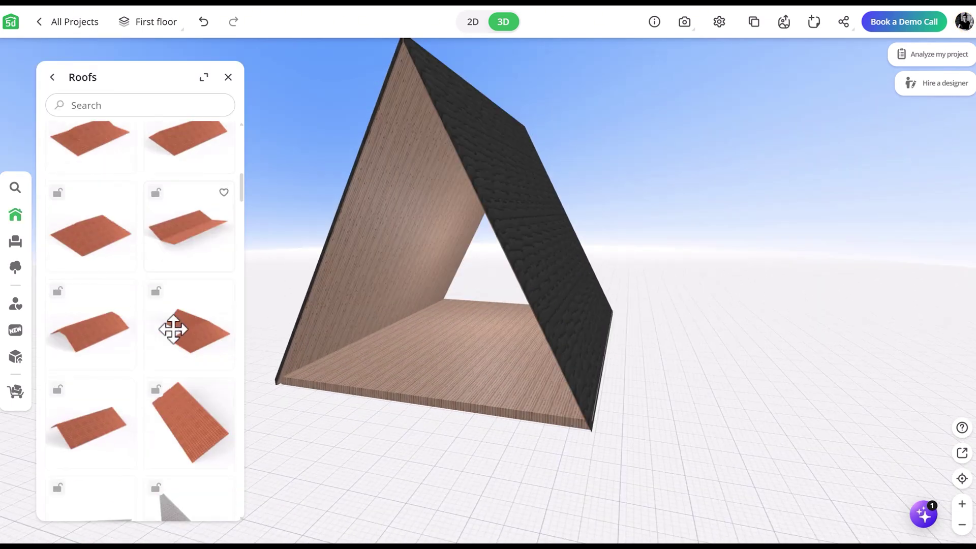
left_click_drag(173, 329, 365, 284)
left_click(699, 526)
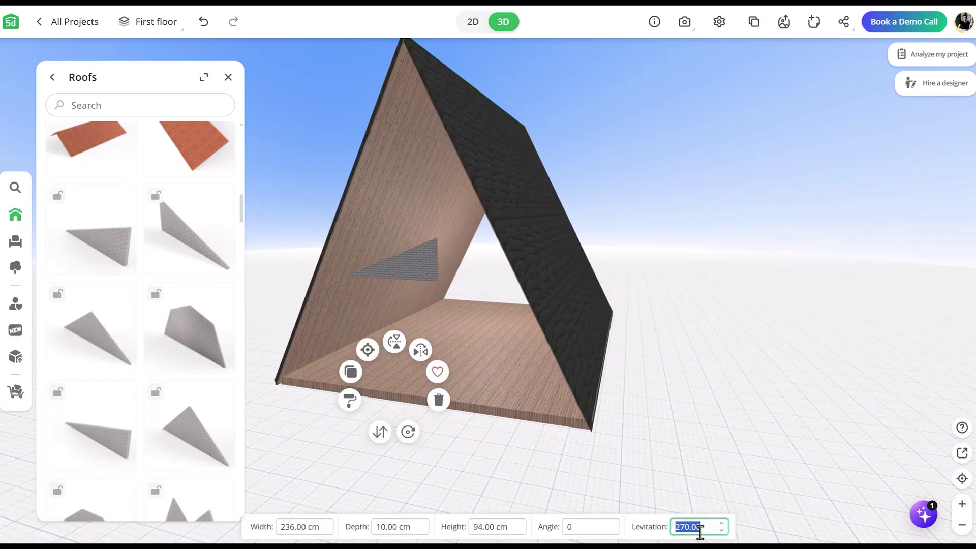
left_click_drag(402, 362, 338, 381)
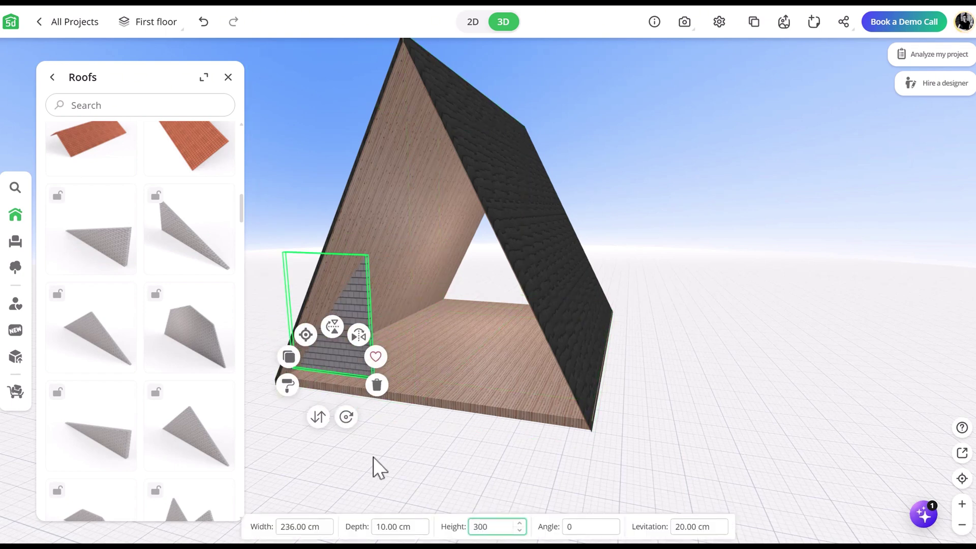
key("Return")
left_click_drag(341, 371, 397, 282)
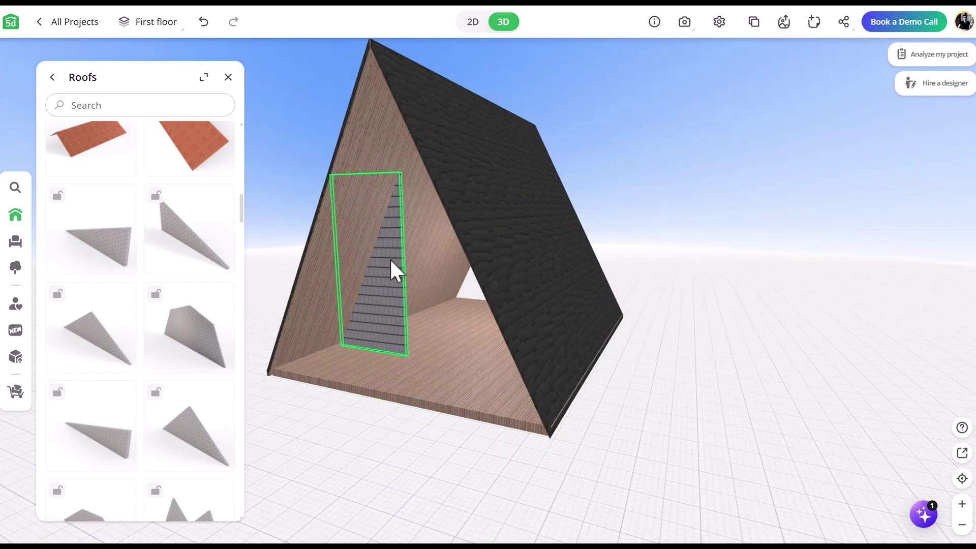
- Give the triangular front wall panel the light striped wood texture
left_click(317, 356)
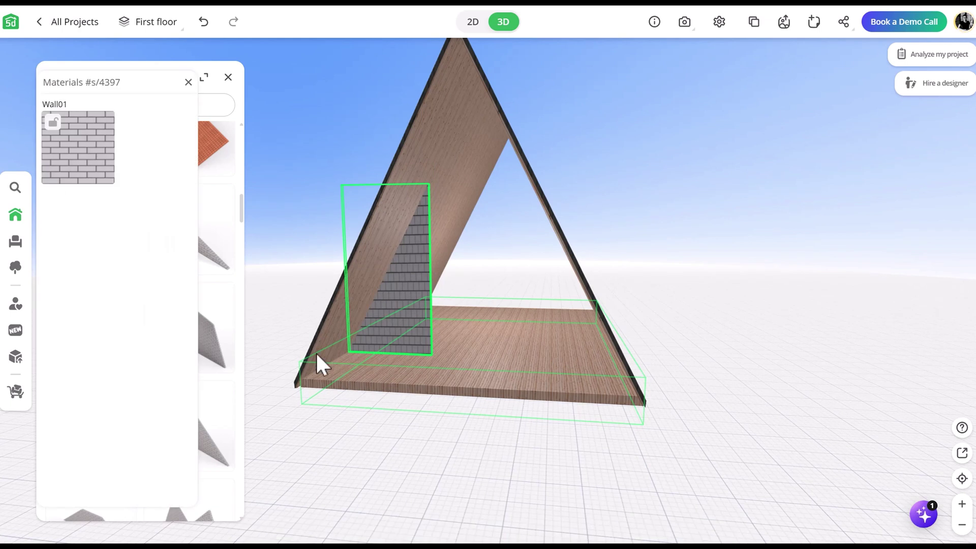
left_click(79, 148)
left_click(80, 394)
left_click(202, 189)
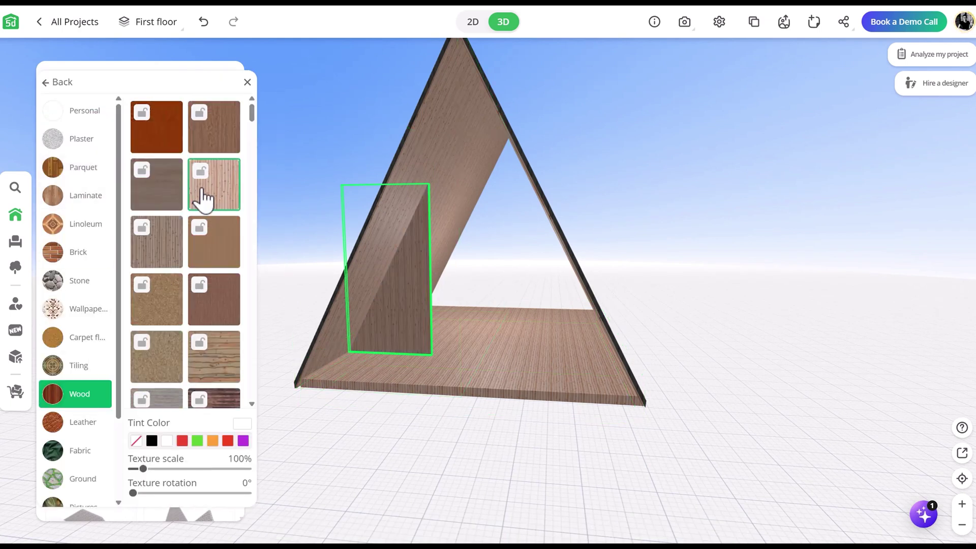
left_click(420, 300)
- Place a mirrored copy of the triangular wood wall against the right roof slope
left_click_drag(367, 344, 538, 283)
left_click(483, 342)
left_click_drag(483, 342, 612, 355)
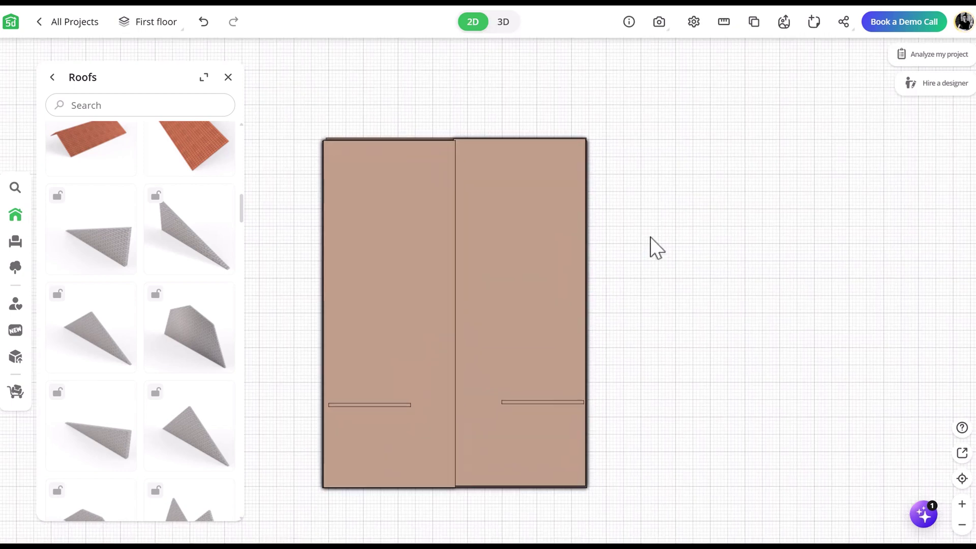
- Add a symmetrical triangular panel at the rear of the house and set its width to 750 cm and height to 700 cm
left_click_drag(96, 342, 455, 135)
left_click(298, 526)
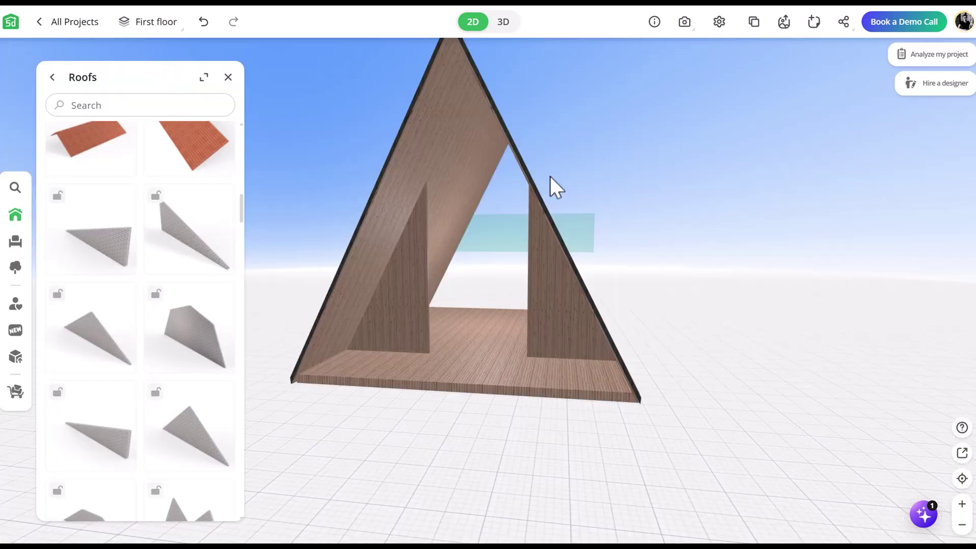
left_click_drag(549, 185, 581, 283)
left_click_drag(551, 320, 549, 464)
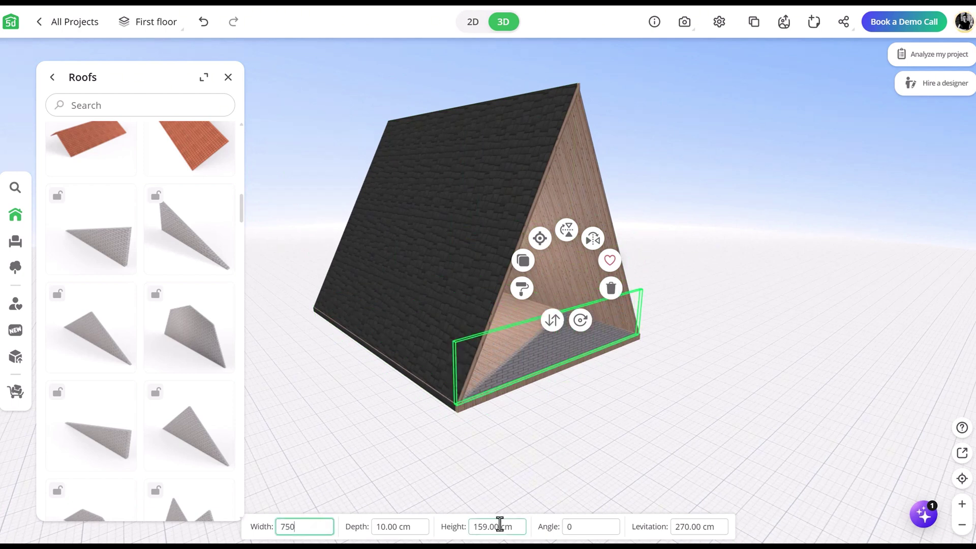
left_click(471, 526)
type("700")
- Replace the rear triangular wall's gray shingles with the striped wood texture
left_click(521, 289)
left_click(79, 174)
left_click(80, 399)
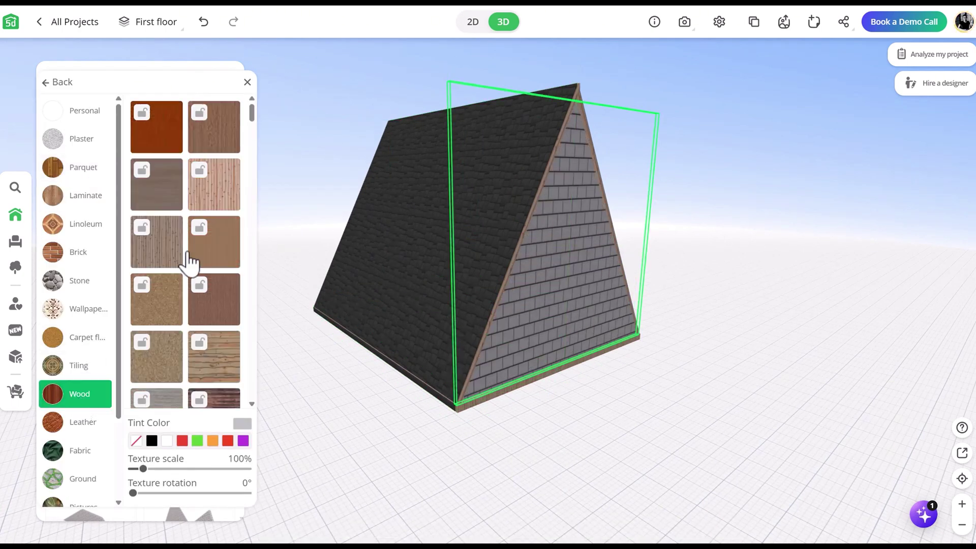
left_click(213, 237)
left_click(404, 447)
left_click_drag(404, 448, 725, 429)
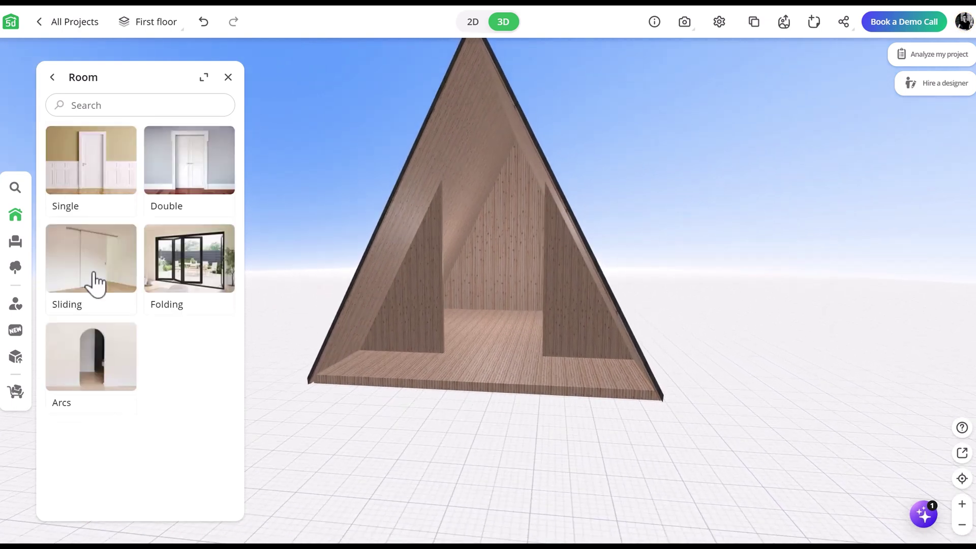
- Place a brown-framed sliding glass door between the two triangular front walls and set its width to 250 cm
left_click(97, 281)
left_click_drag(91, 270, 520, 149)
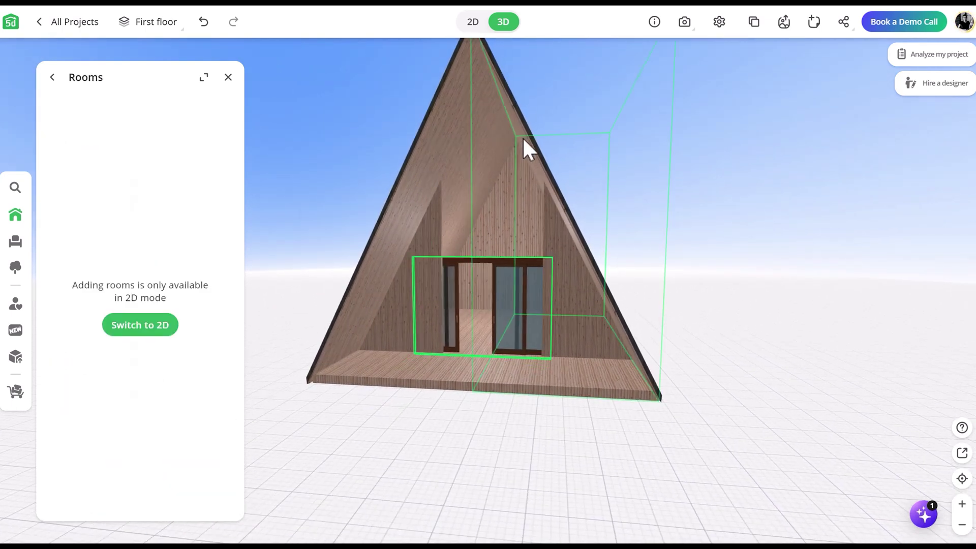
left_click(381, 529)
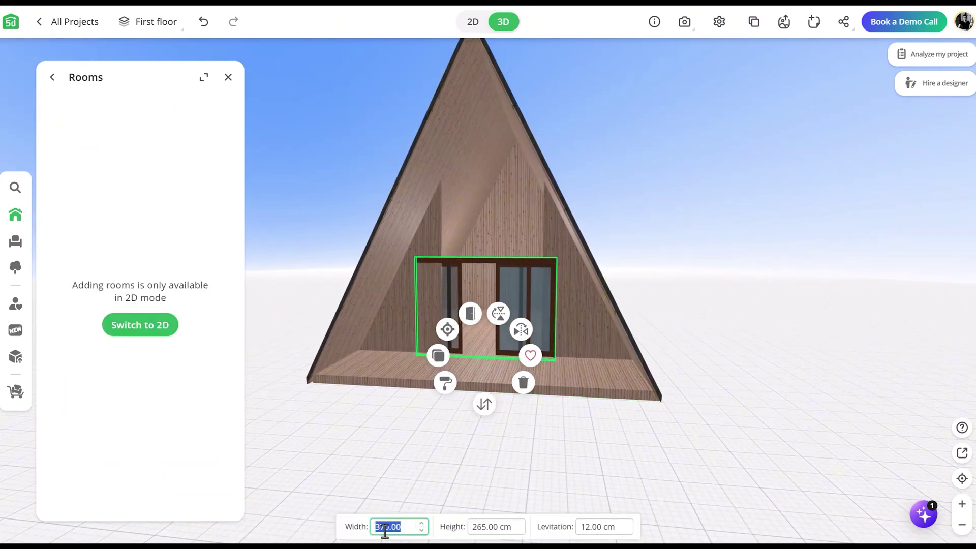
type("250")
key("Return")
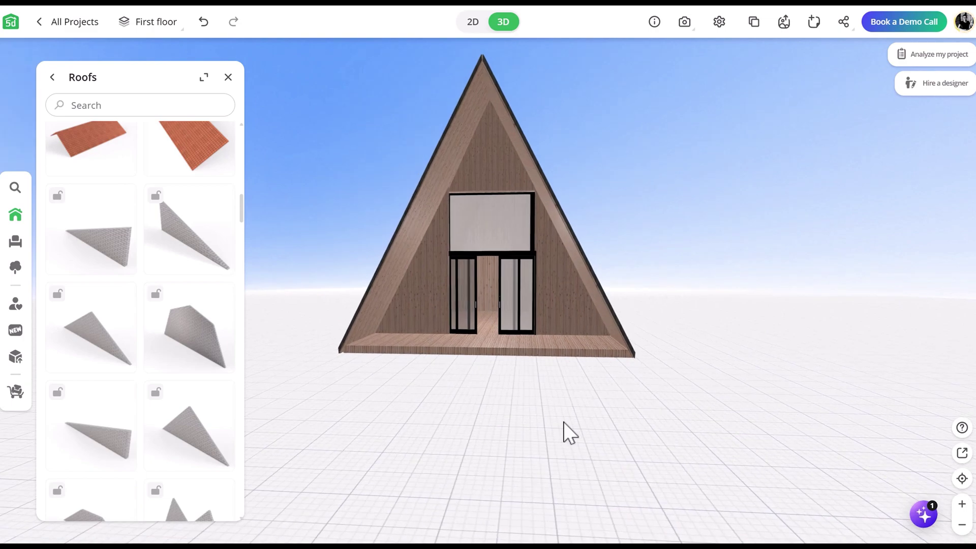